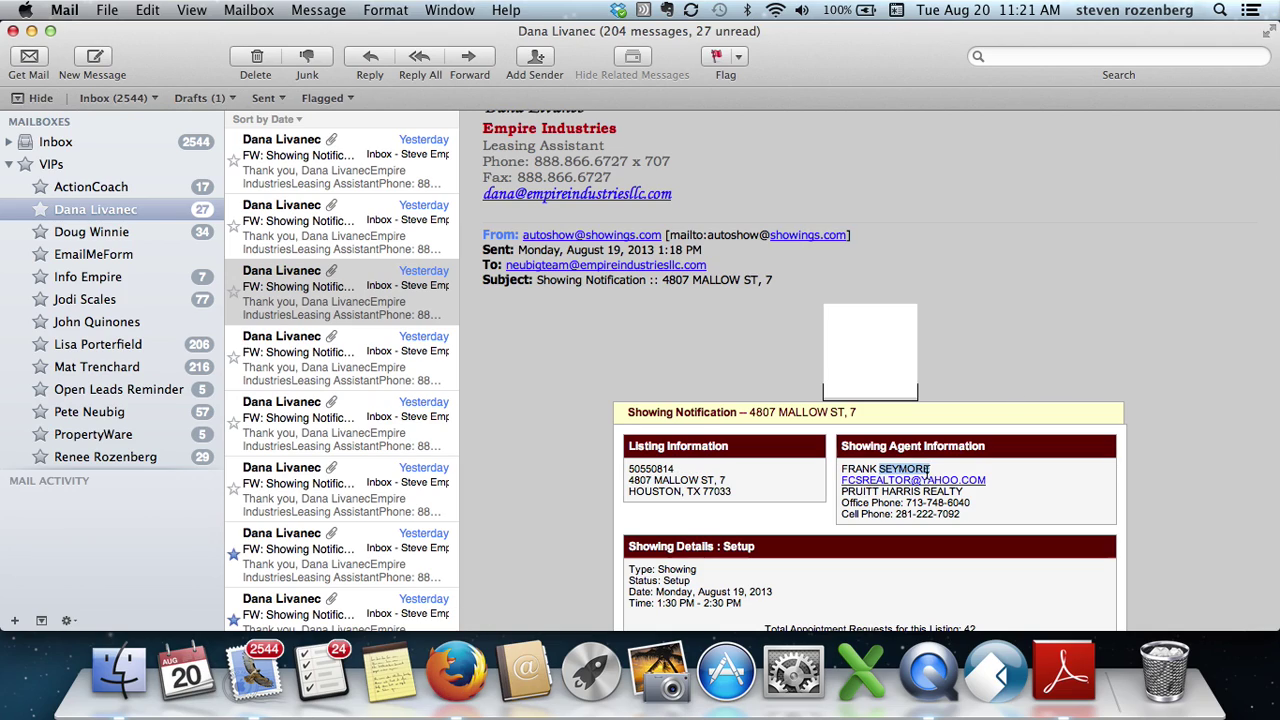
drag(932, 470, 840, 469)
key(super+c)
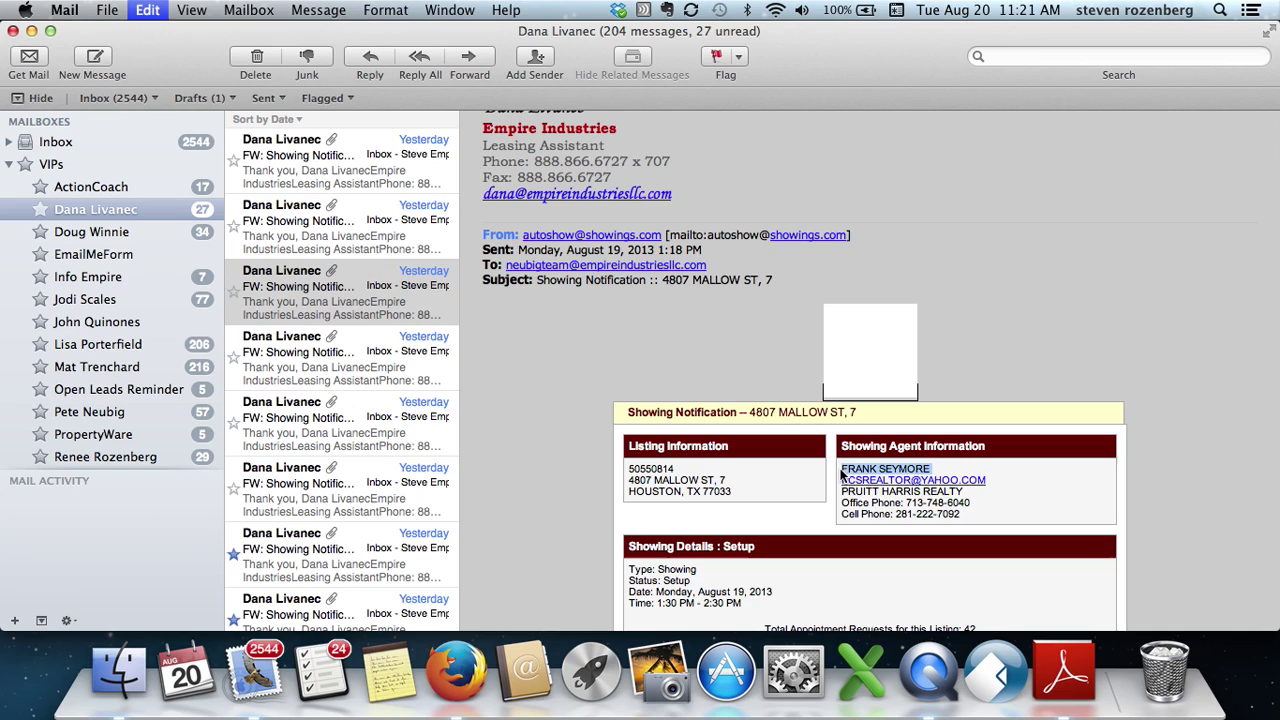
- Search the Open Leads lead list for the agent's name, finding one Real Estate Agent lead
click(488, 657)
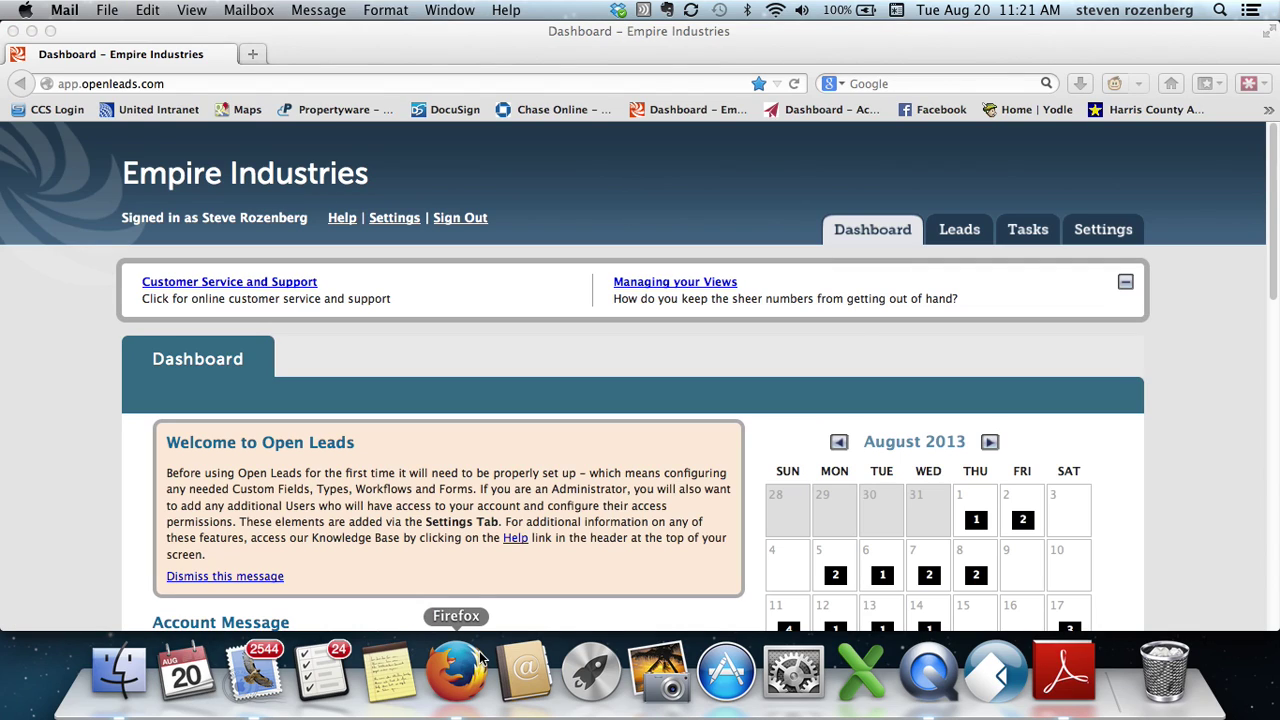
drag(969, 238, 967, 226)
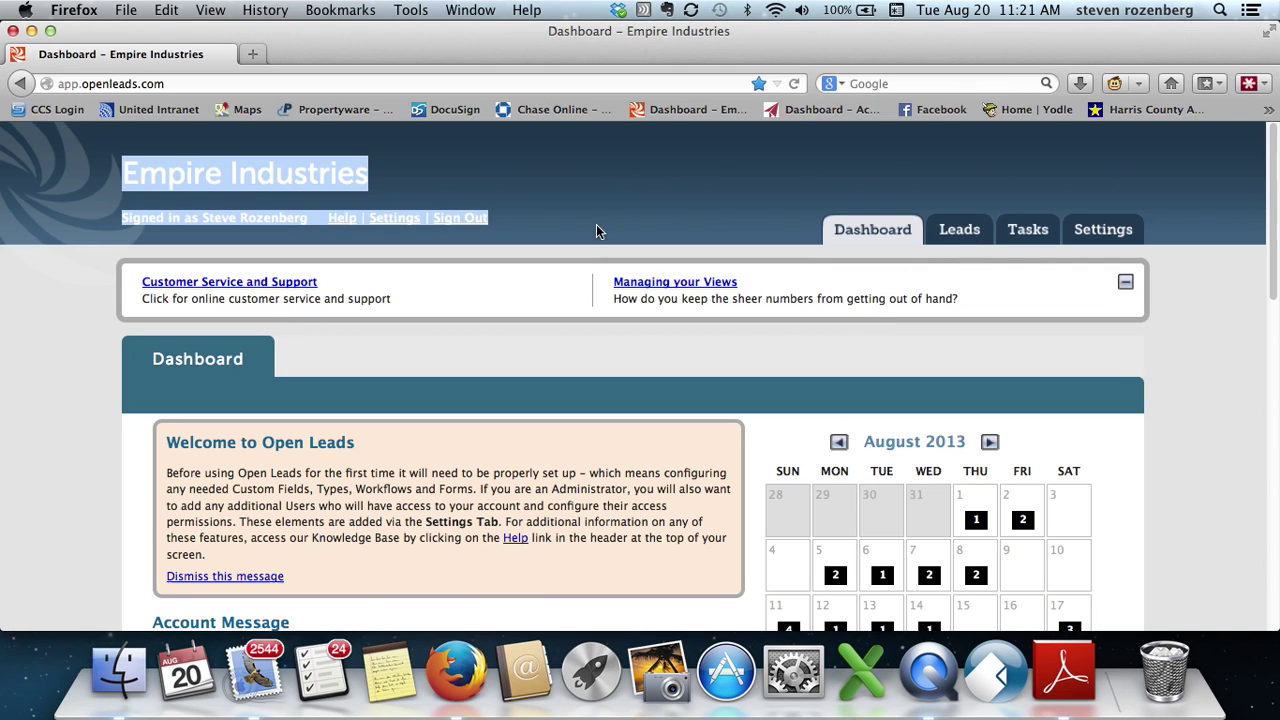
click(973, 231)
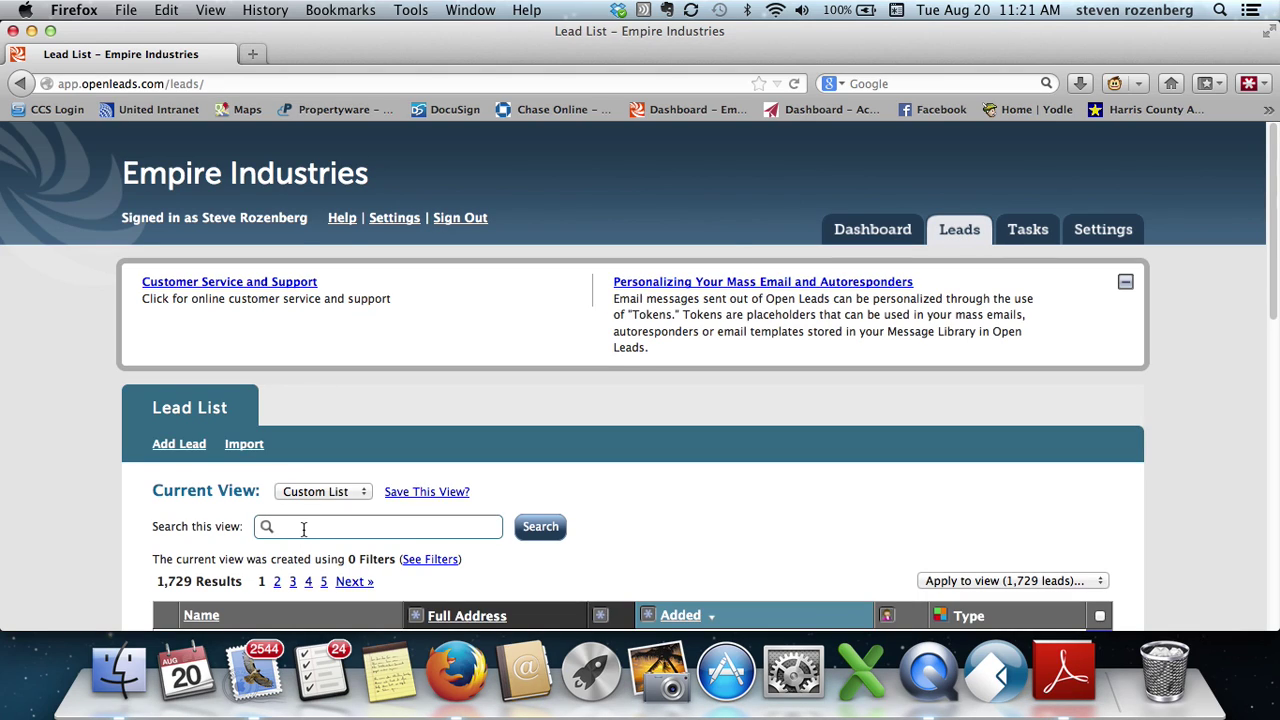
click(531, 528)
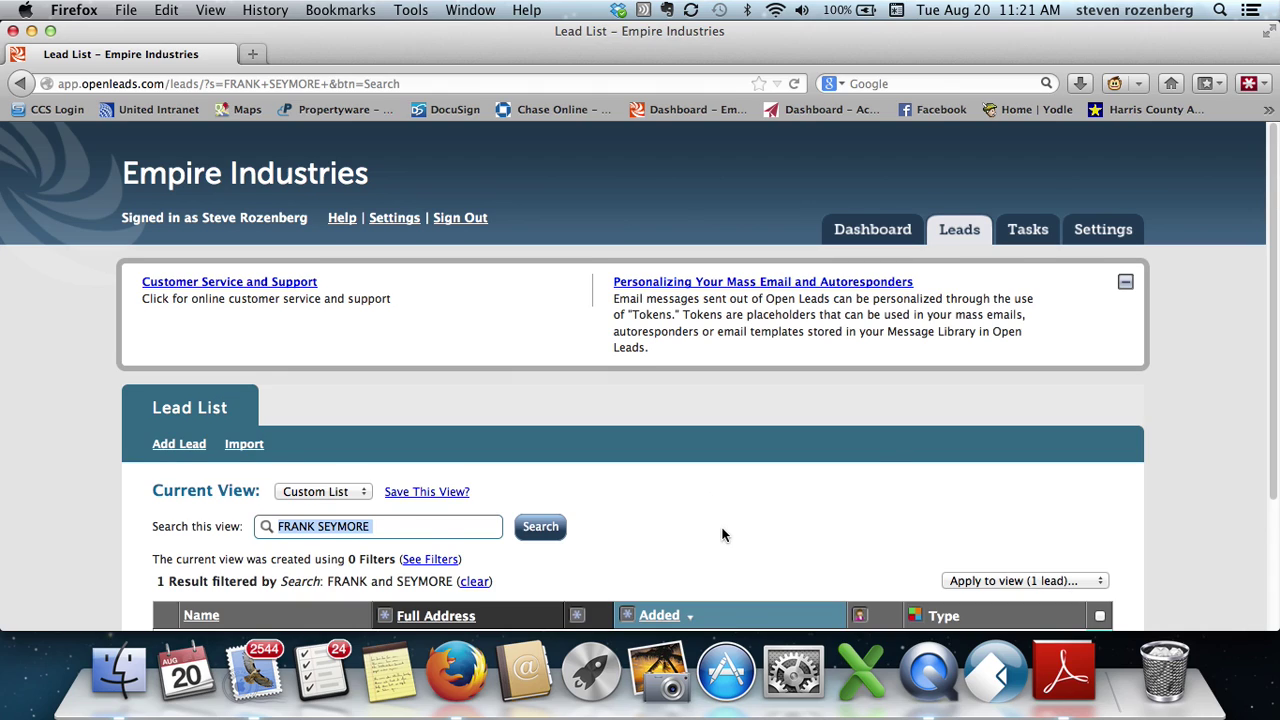
scroll(720, 535, down, 2)
scroll(346, 555, down, 1)
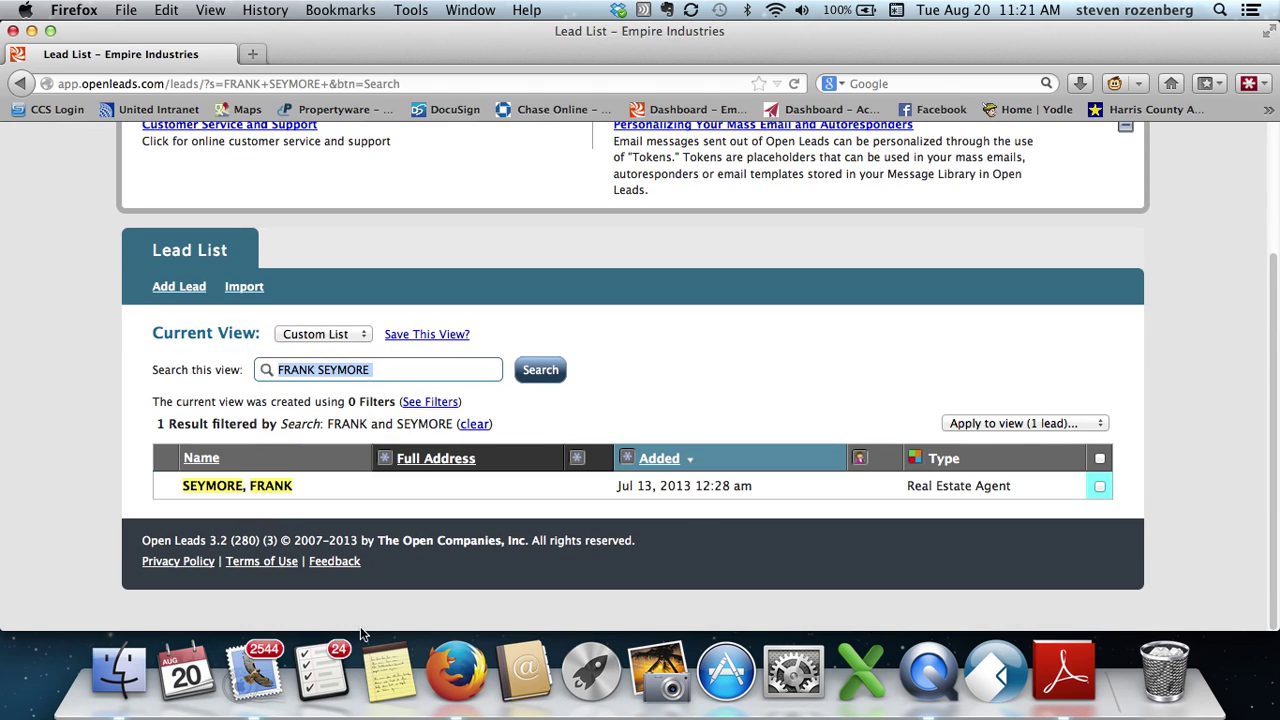
click(257, 670)
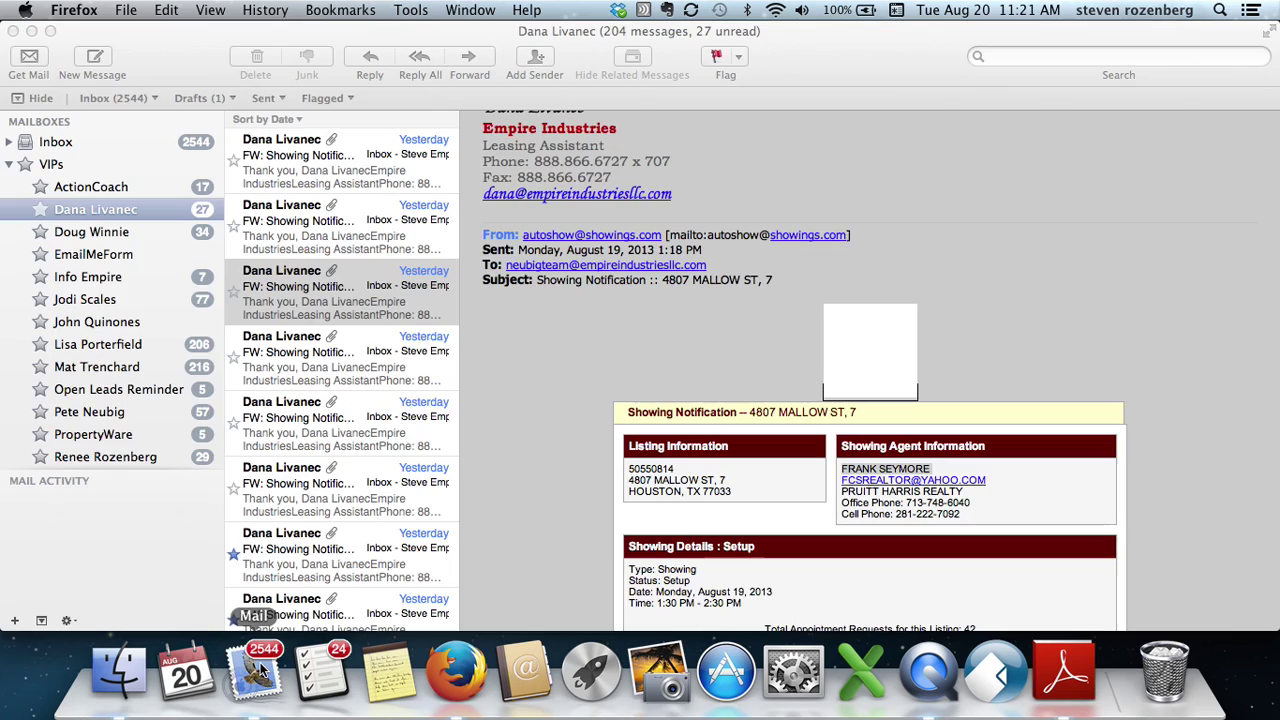
click(325, 287)
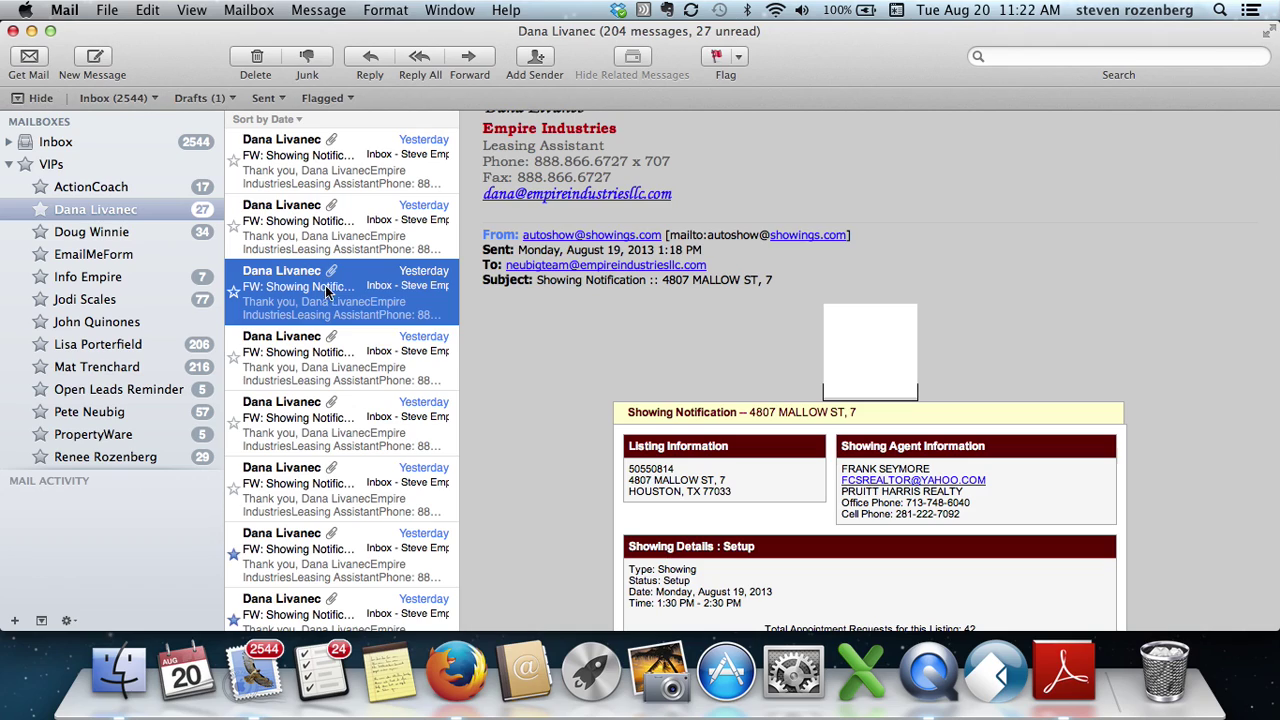
key(Delete)
click(330, 346)
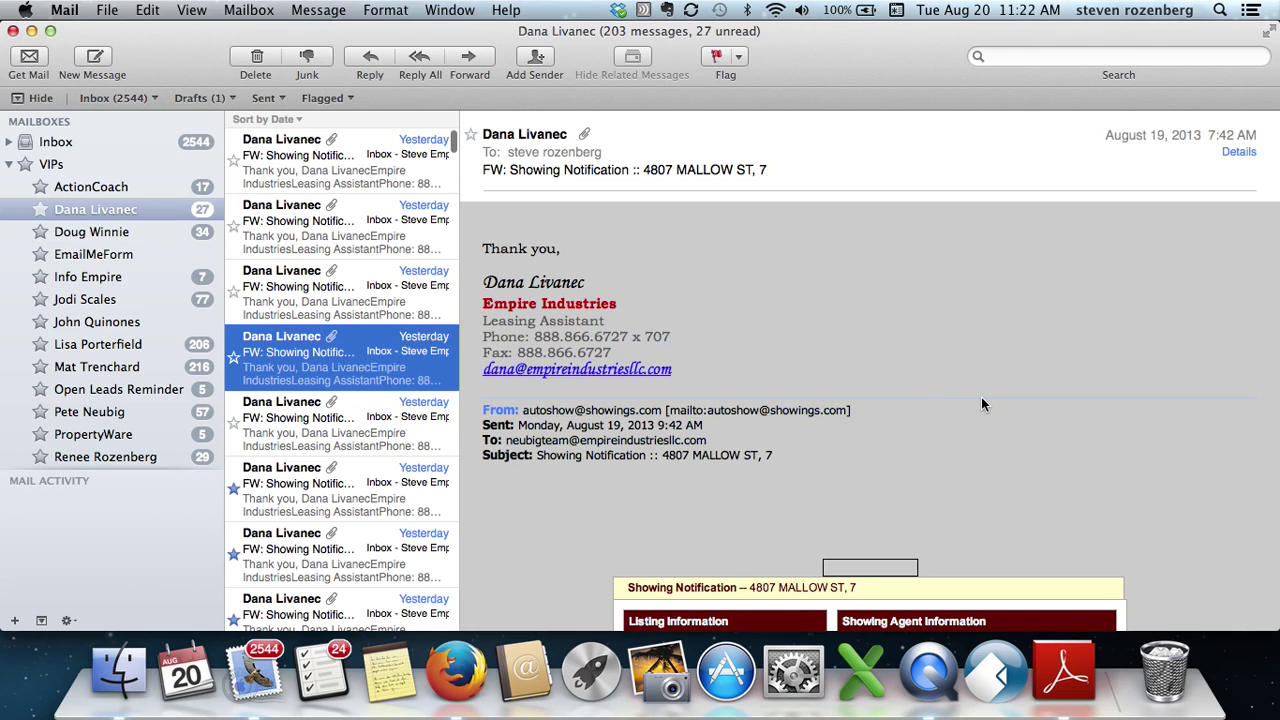
click(335, 287)
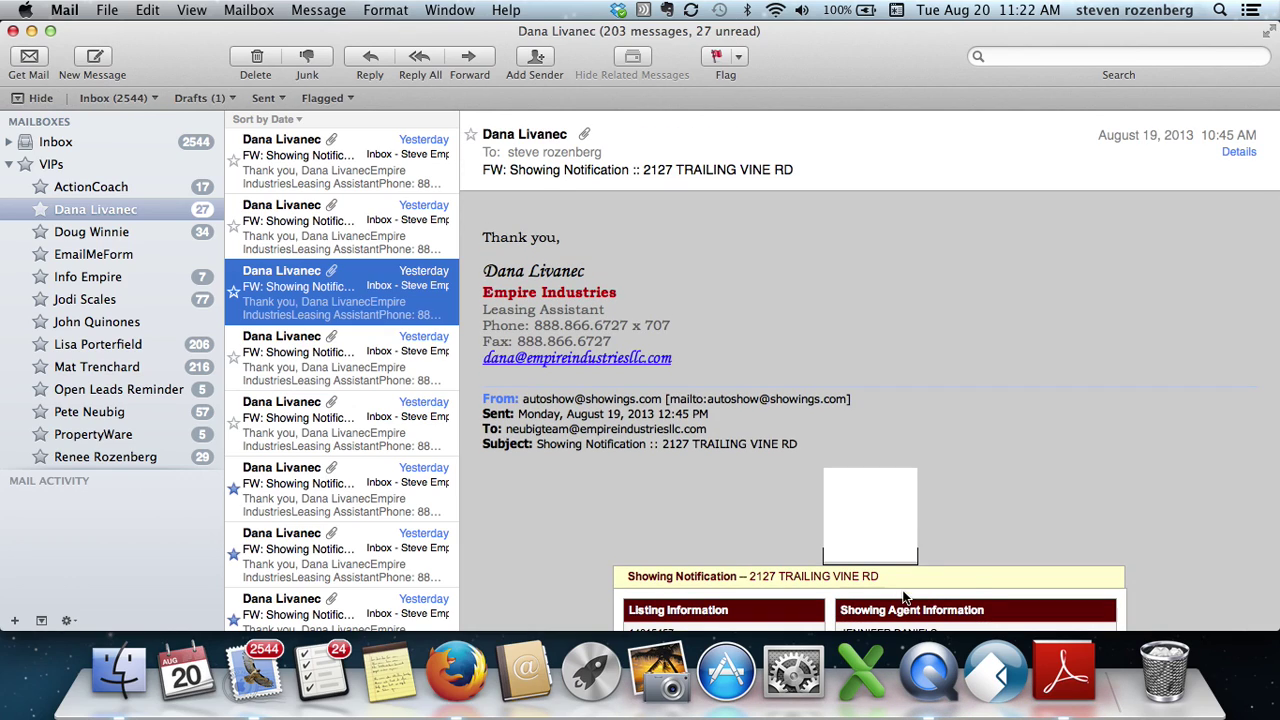
click(968, 577)
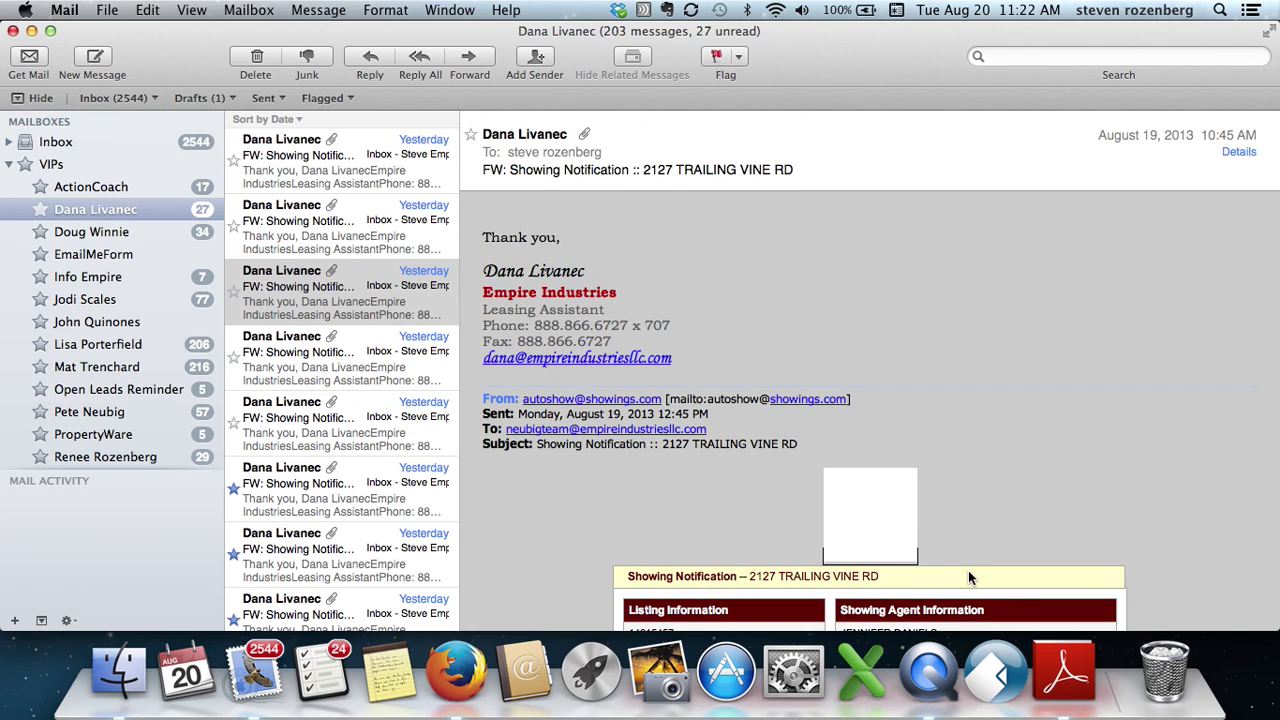
scroll(968, 577, down, 3)
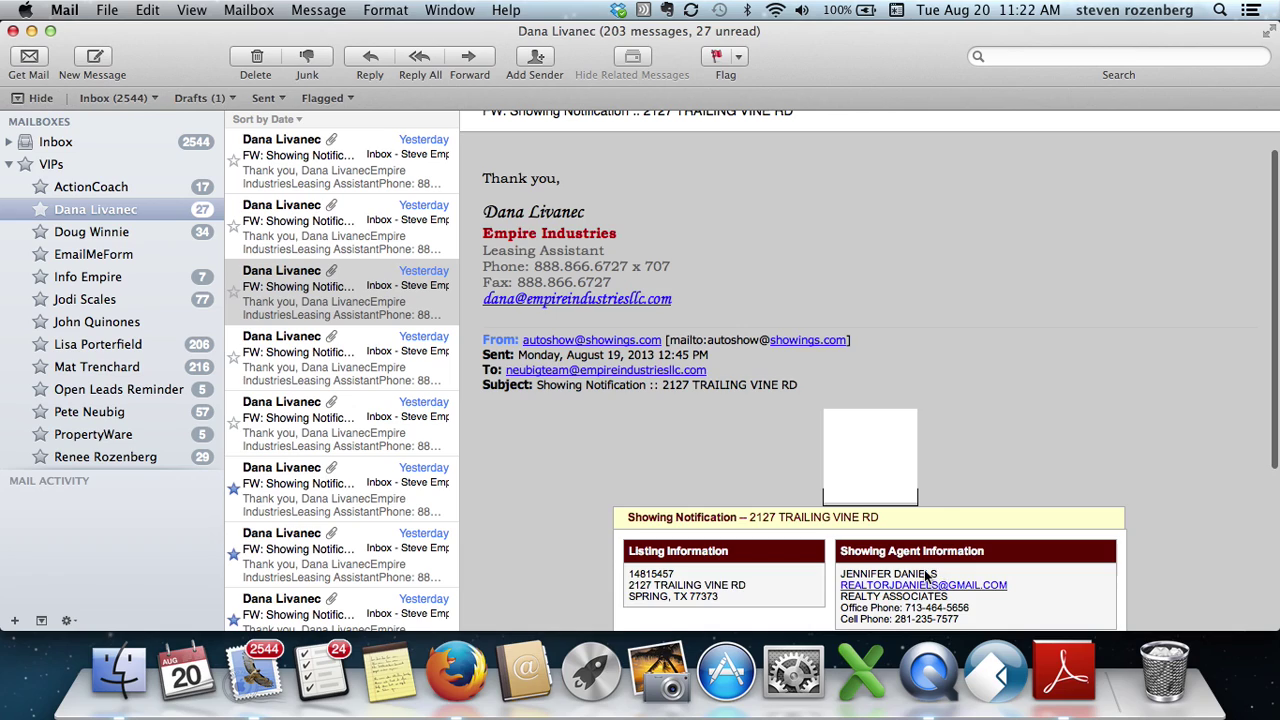
scroll(890, 571, down, 4)
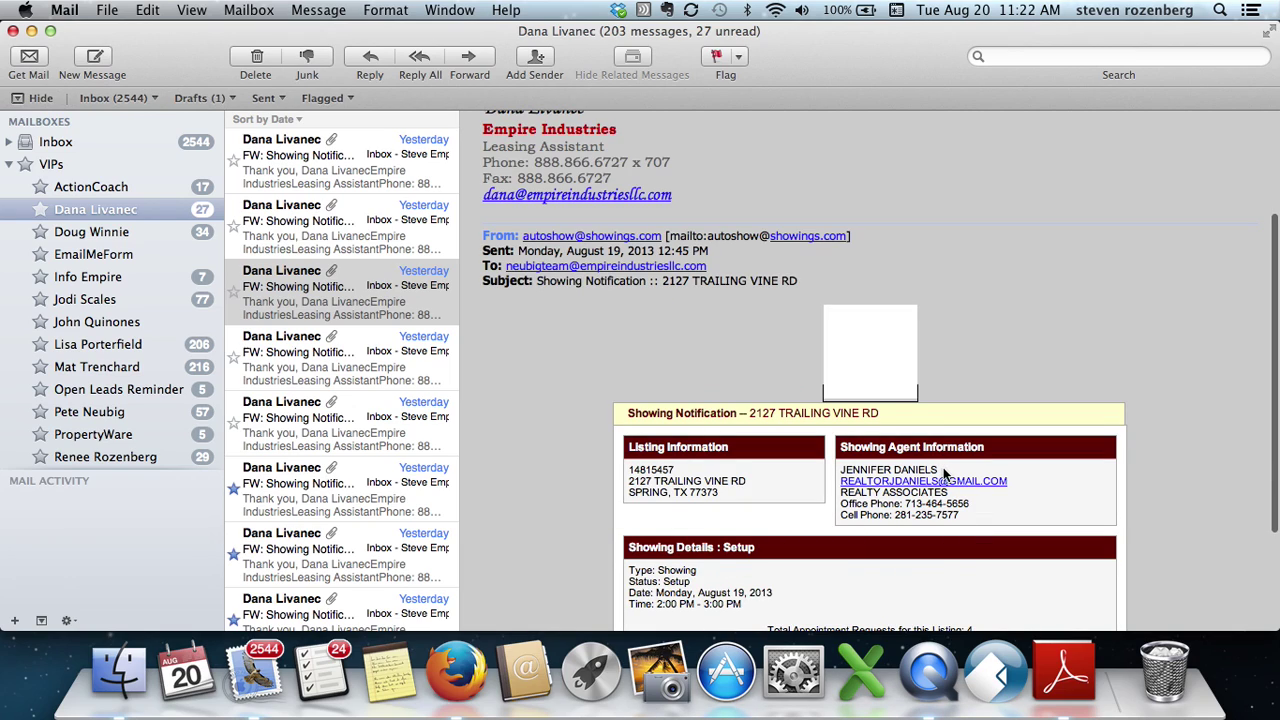
scroll(868, 476, down, 2)
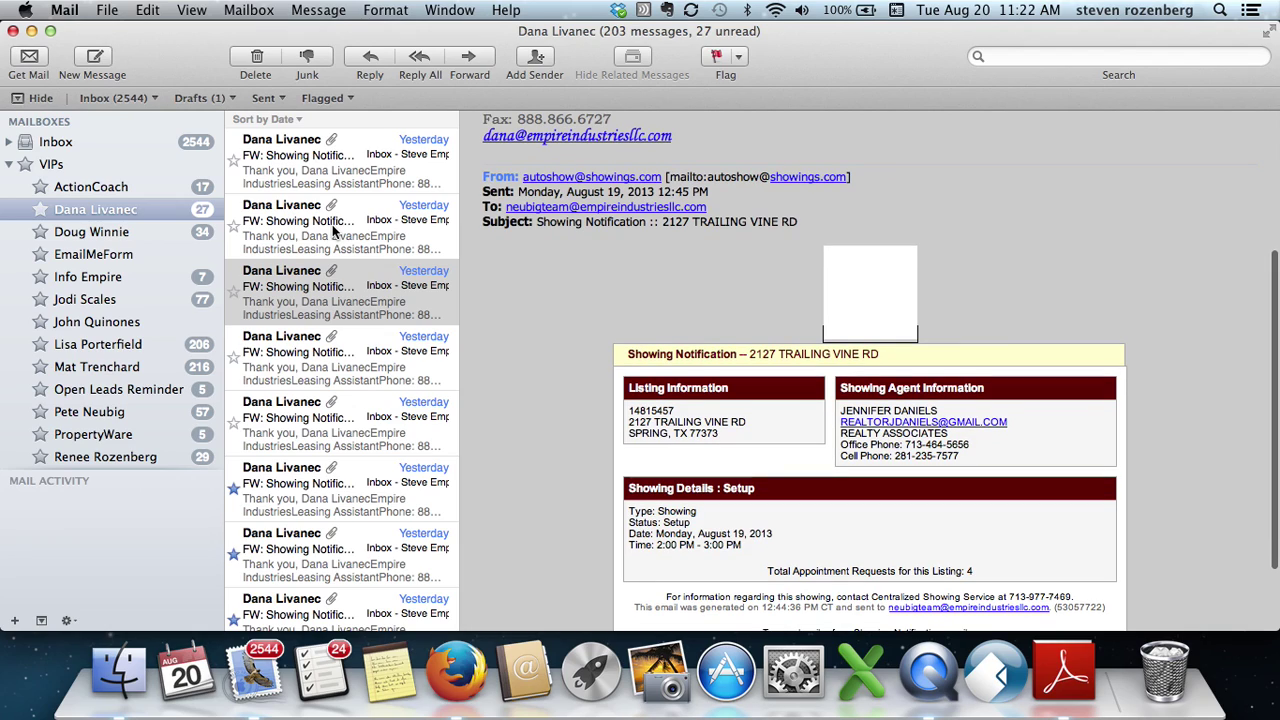
scroll(868, 400, down, 3)
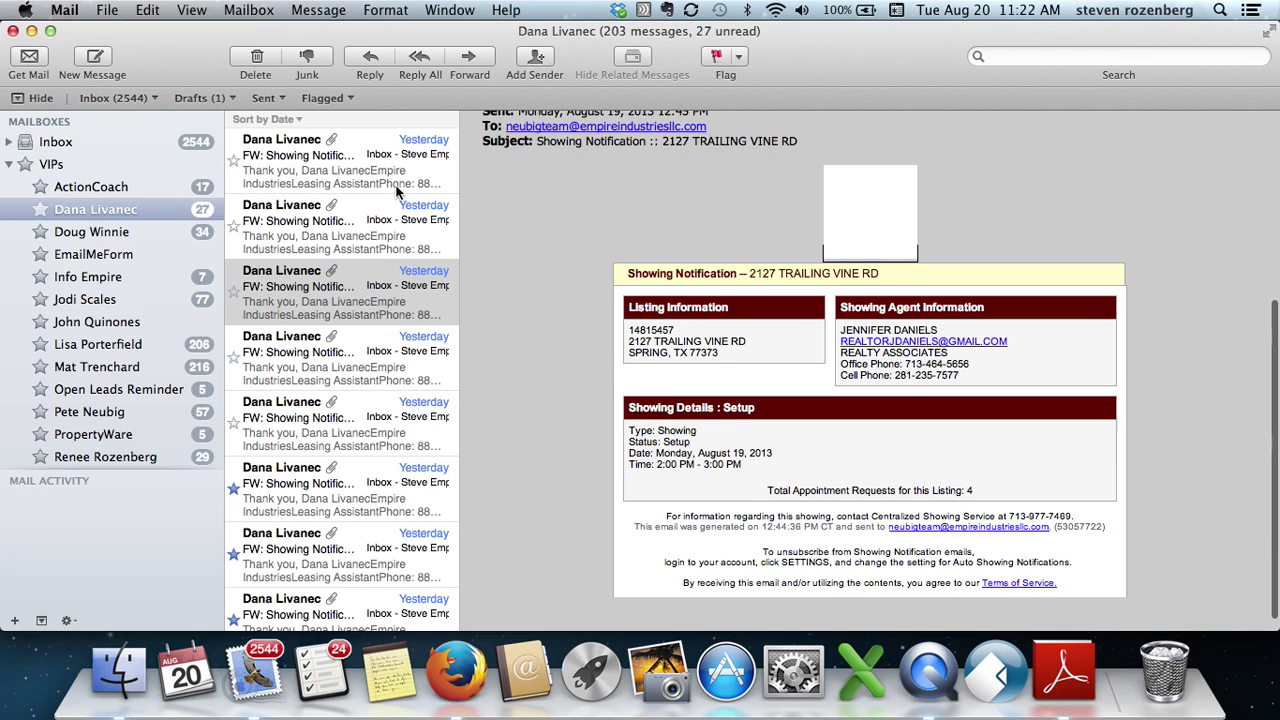
key(Tab)
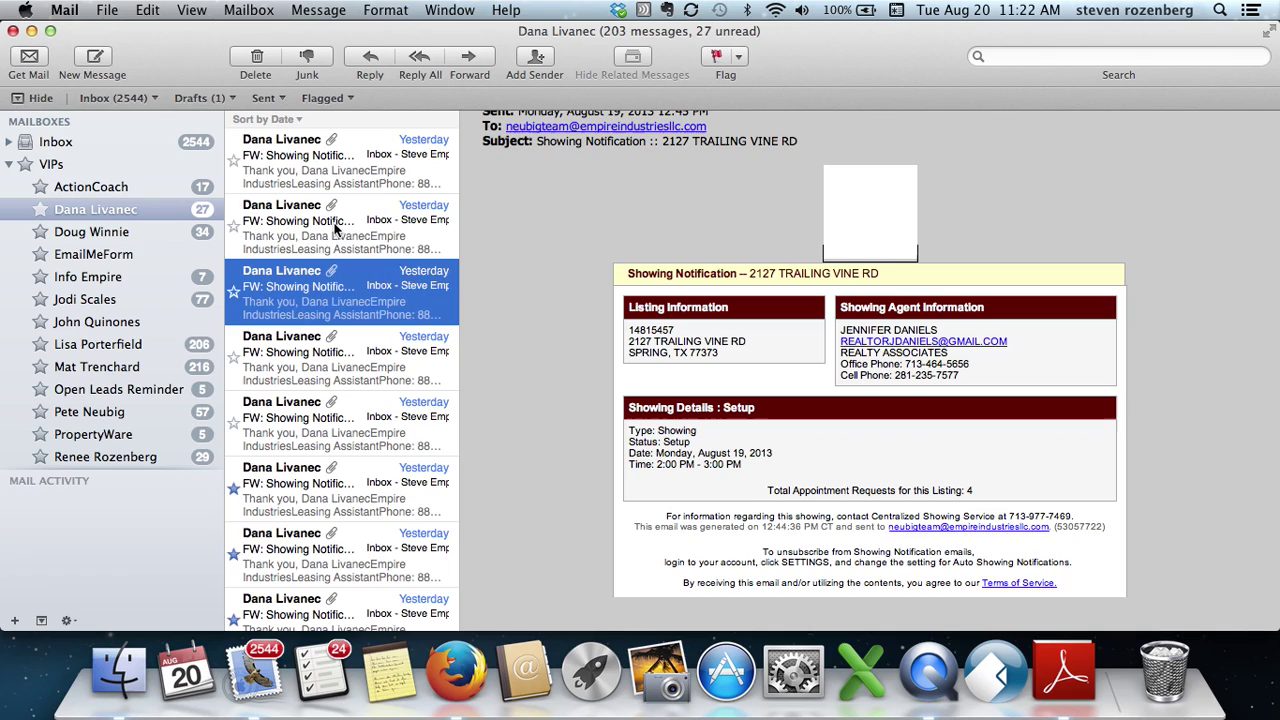
click(334, 228)
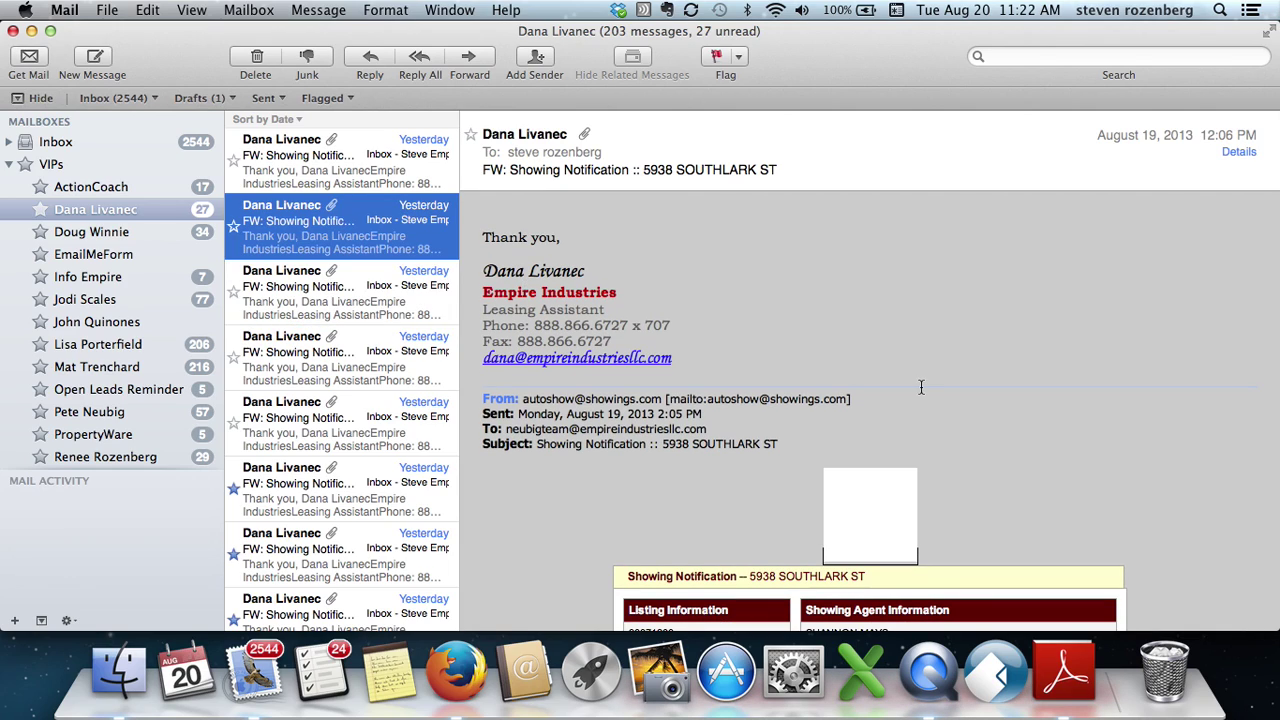
scroll(581, 373, down, 1)
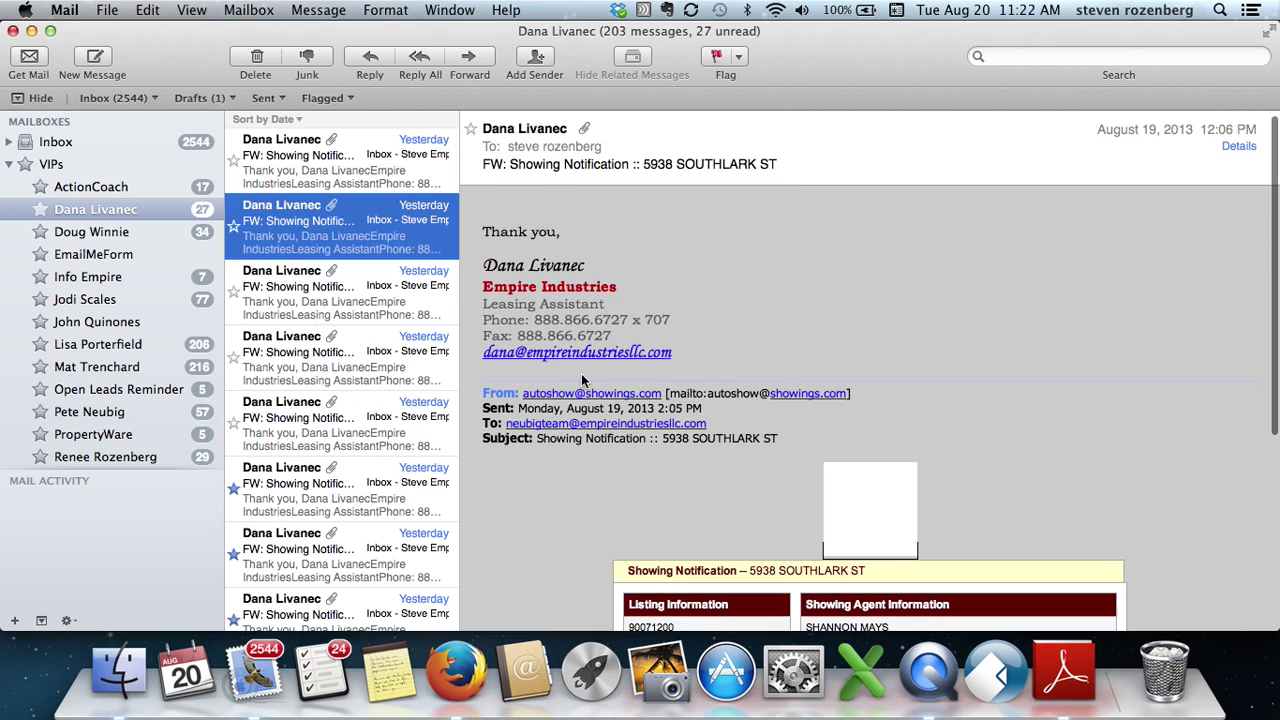
click(407, 300)
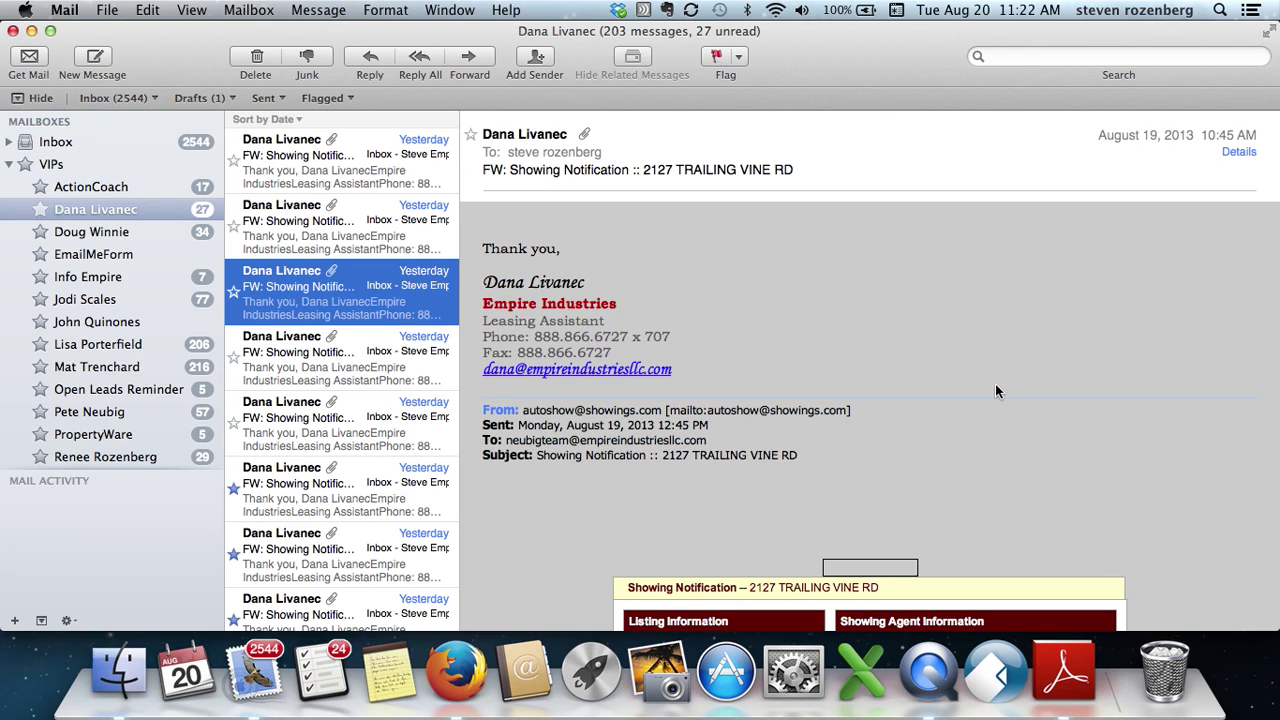
scroll(995, 384, down, 2)
scroll(995, 390, down, 2)
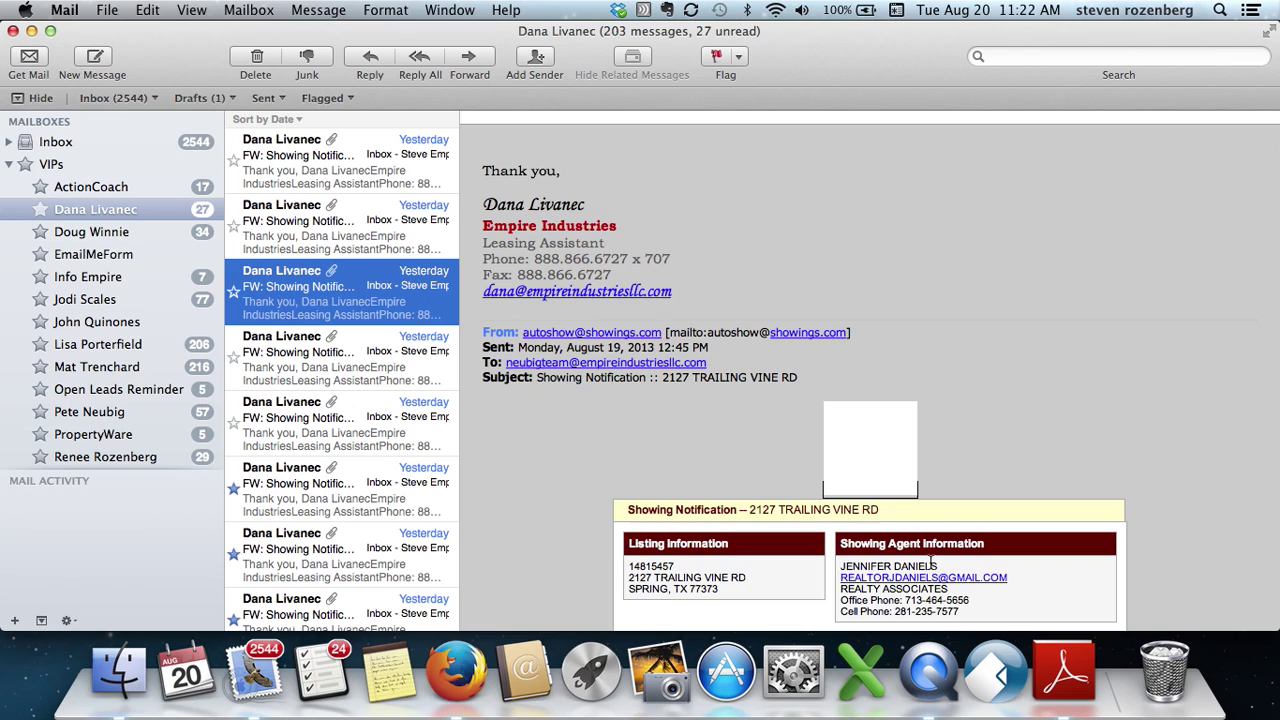
drag(937, 566, 842, 566)
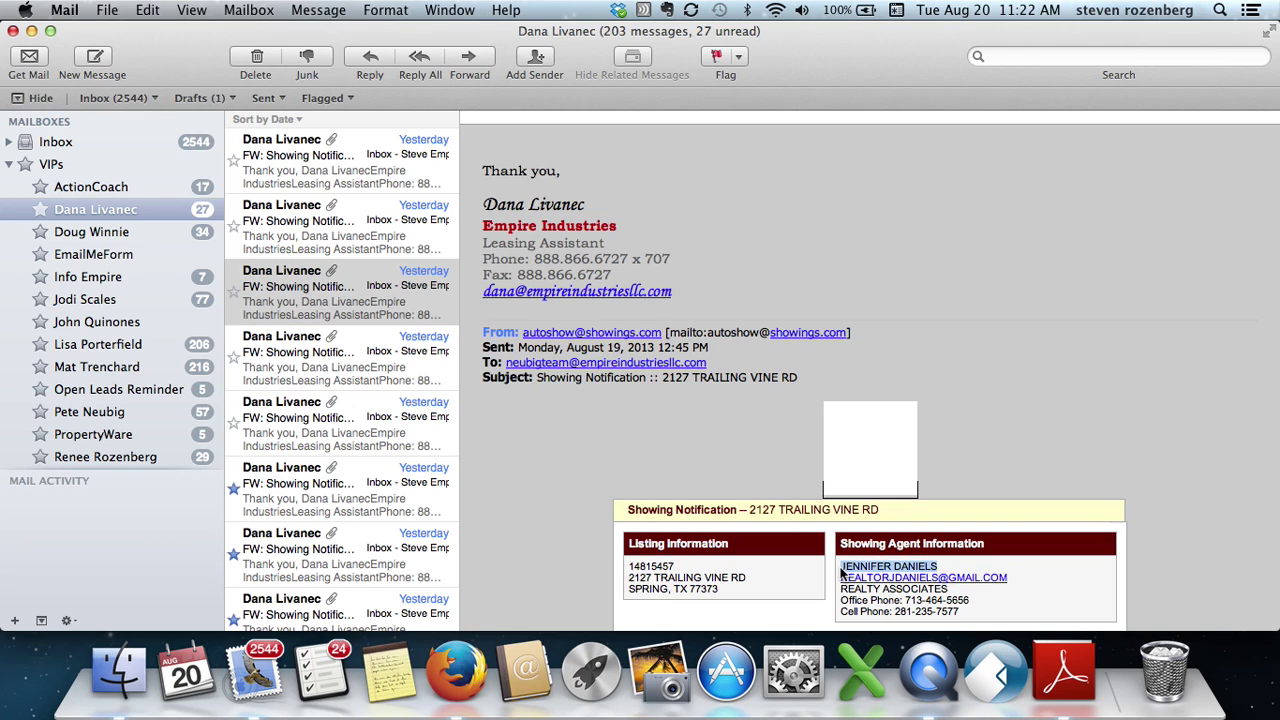
key(super+c)
- Replace the lead search with the second agent's name, which returns no leads
click(455, 672)
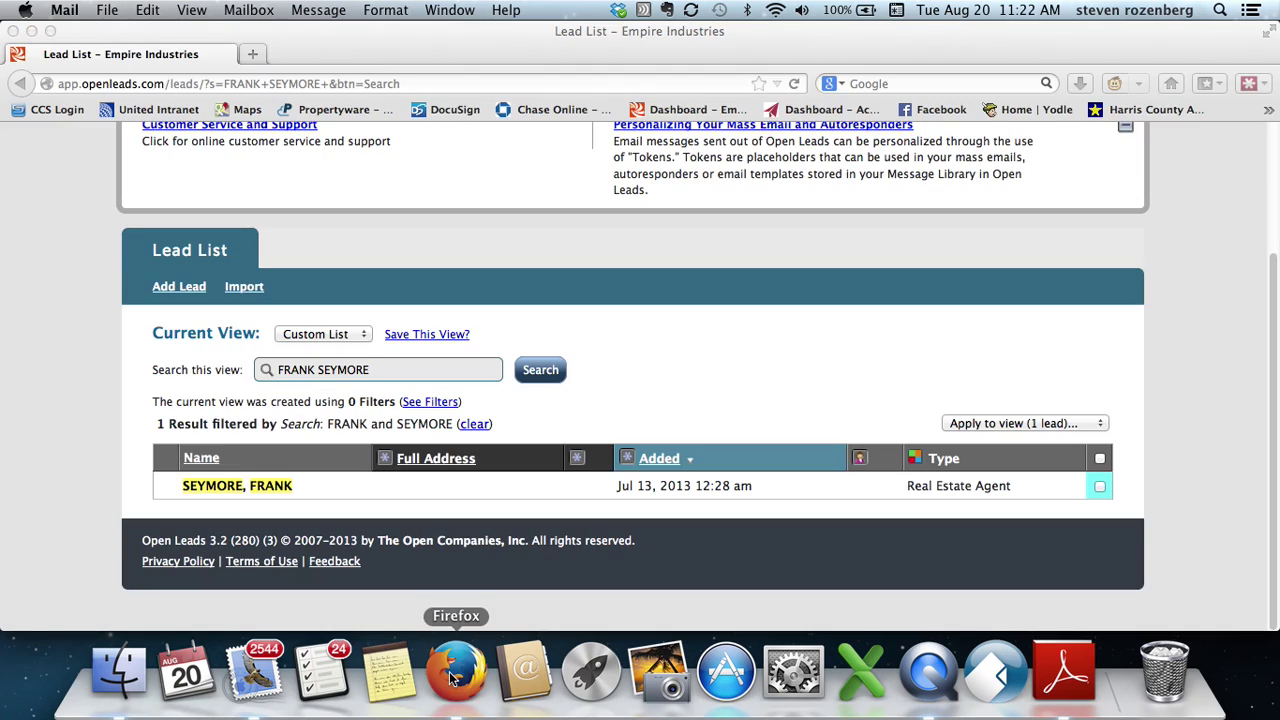
triple_click(373, 370)
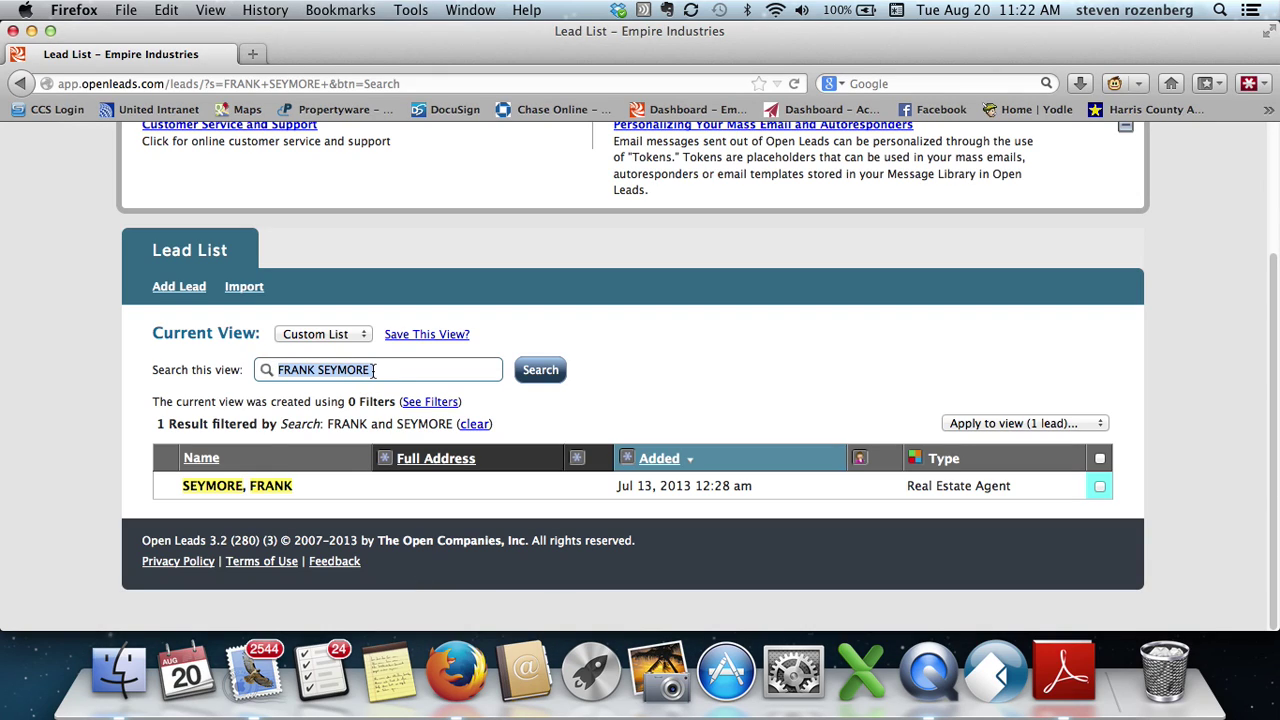
key(super+v)
click(536, 382)
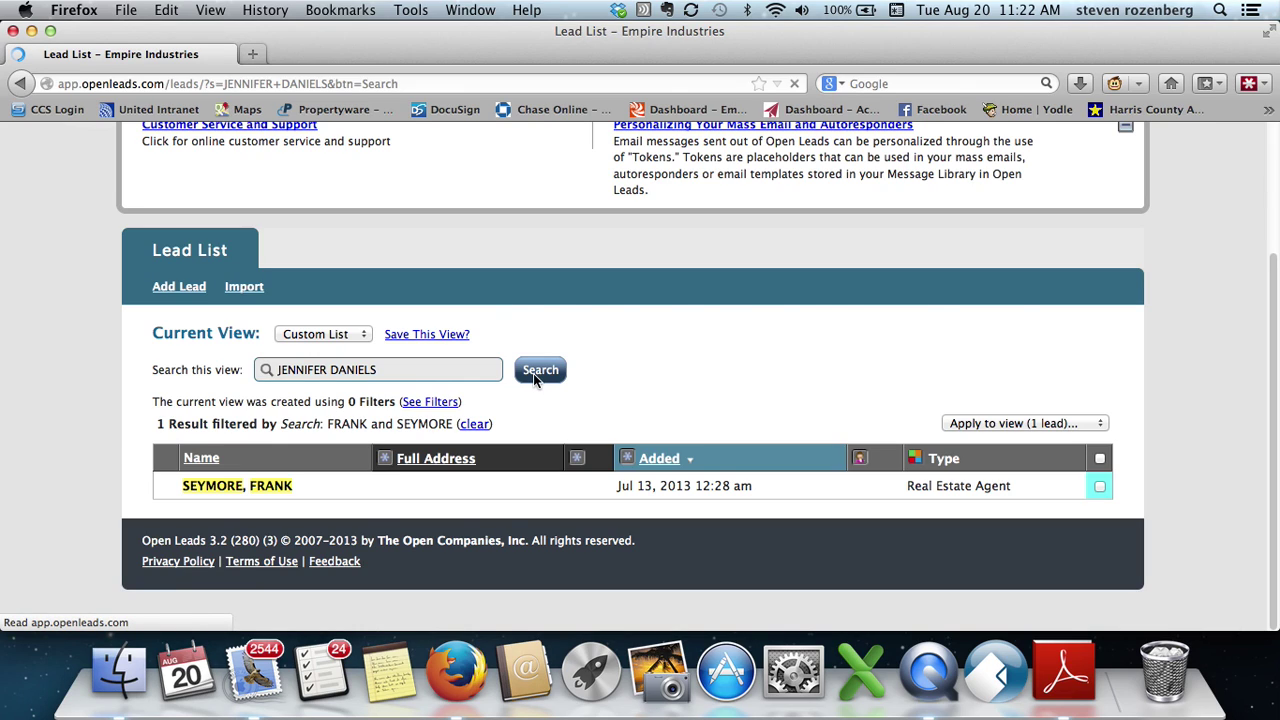
scroll(533, 373, down, 3)
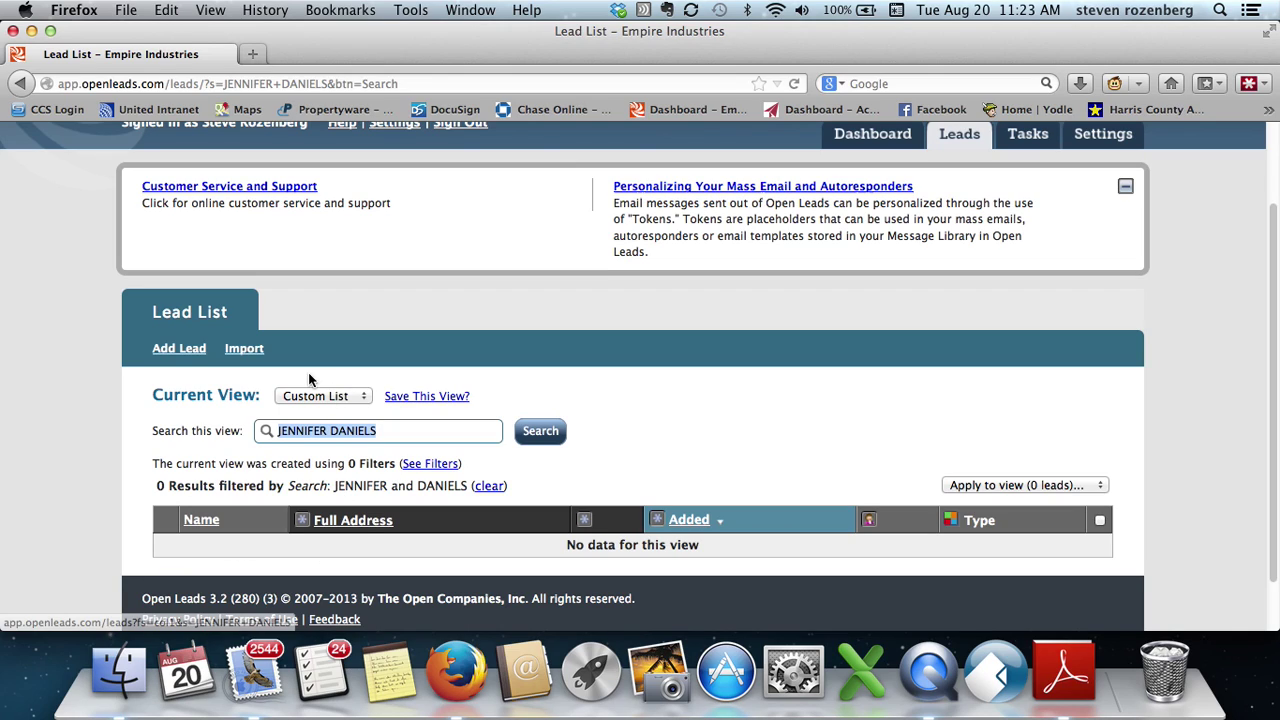
- Start a new lead and show the lead form options, including Agent Form
click(187, 354)
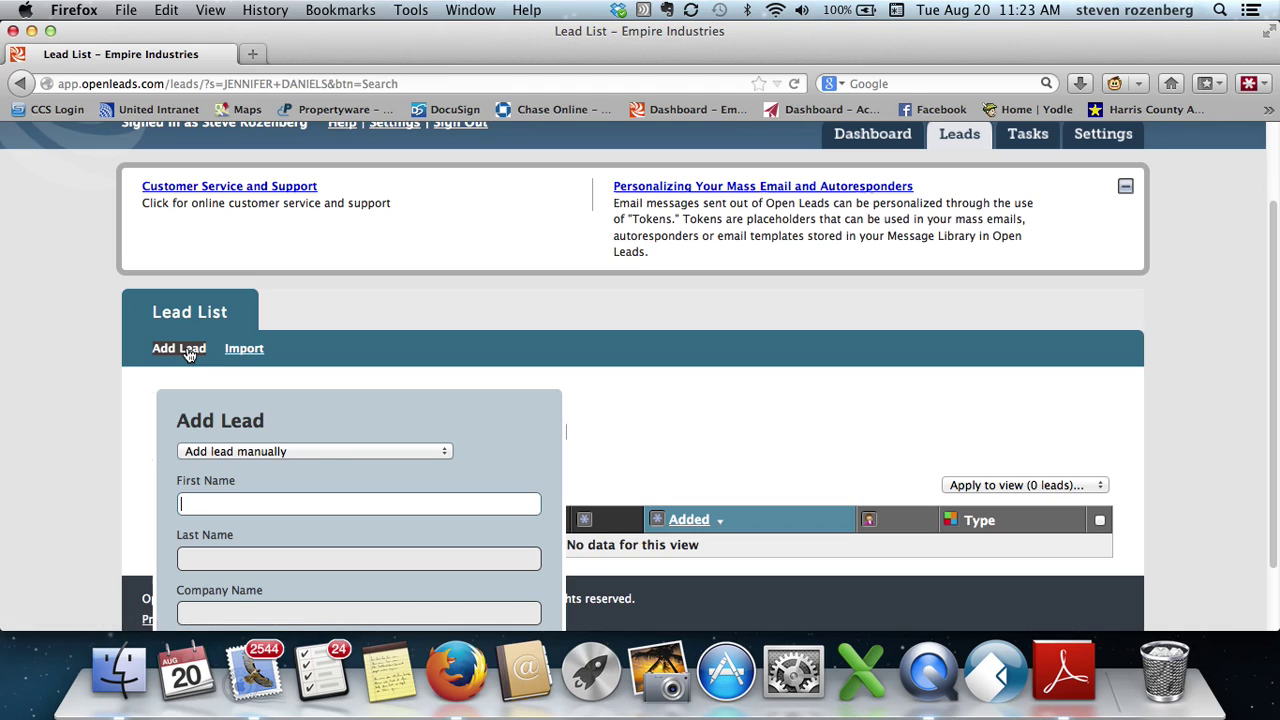
click(260, 452)
click(251, 466)
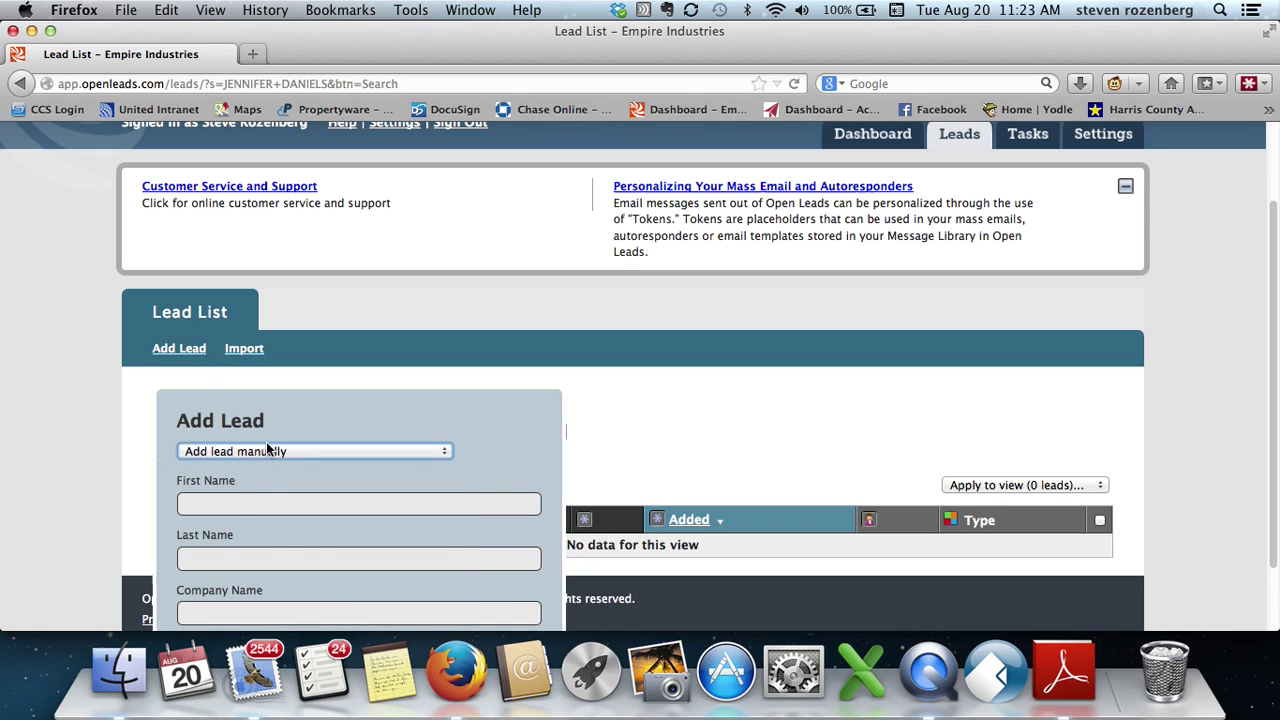
click(267, 450)
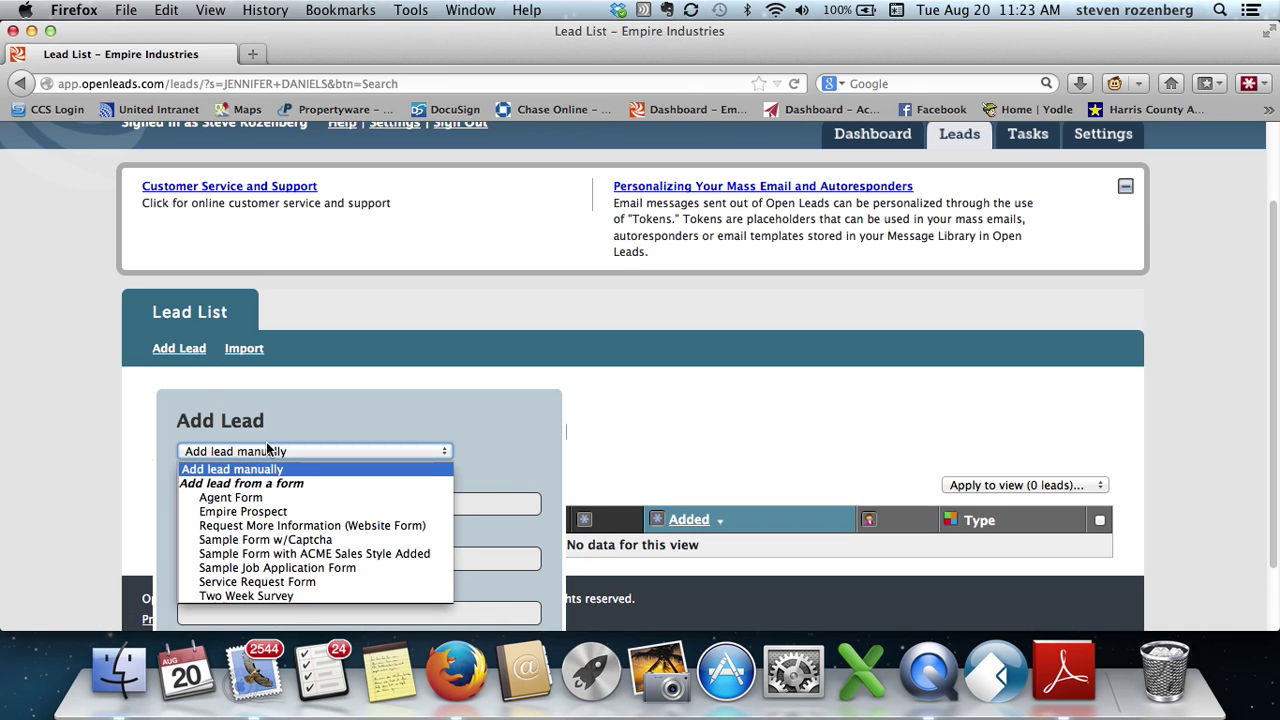
- Choose Agent Form and split the pasted agent name into First Name and Last Name
click(246, 497)
click(240, 501)
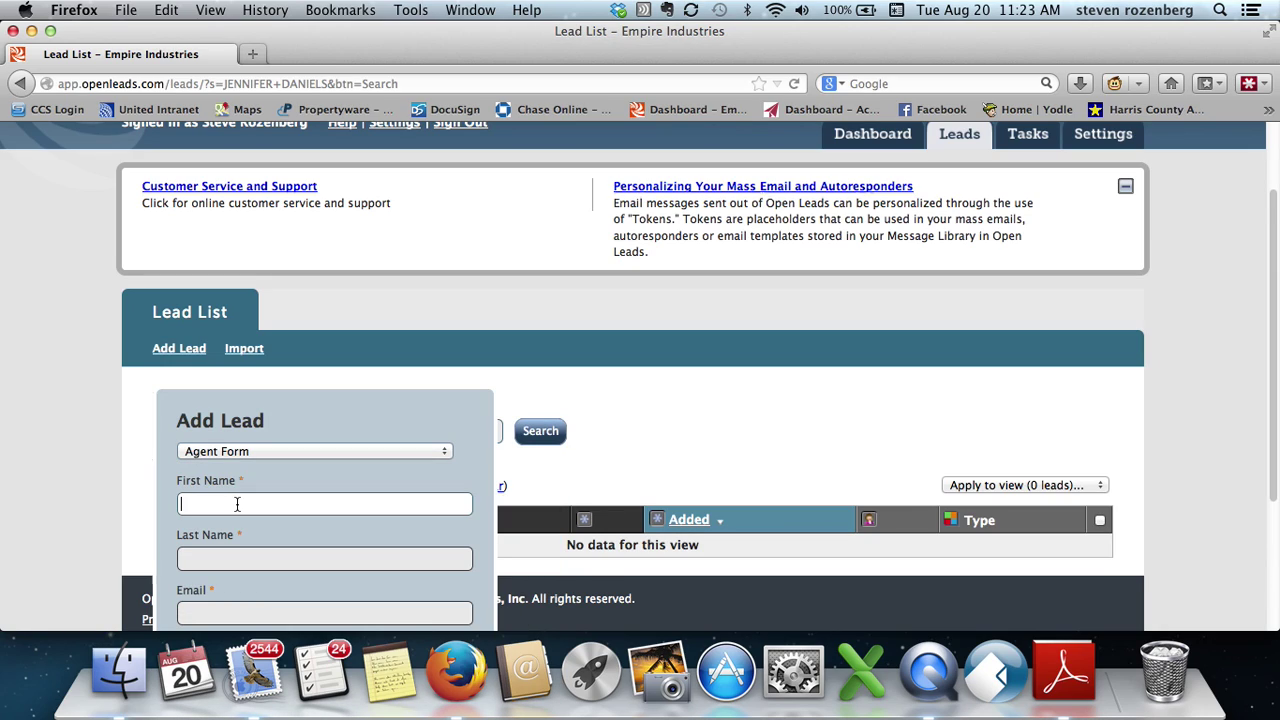
key(super+v)
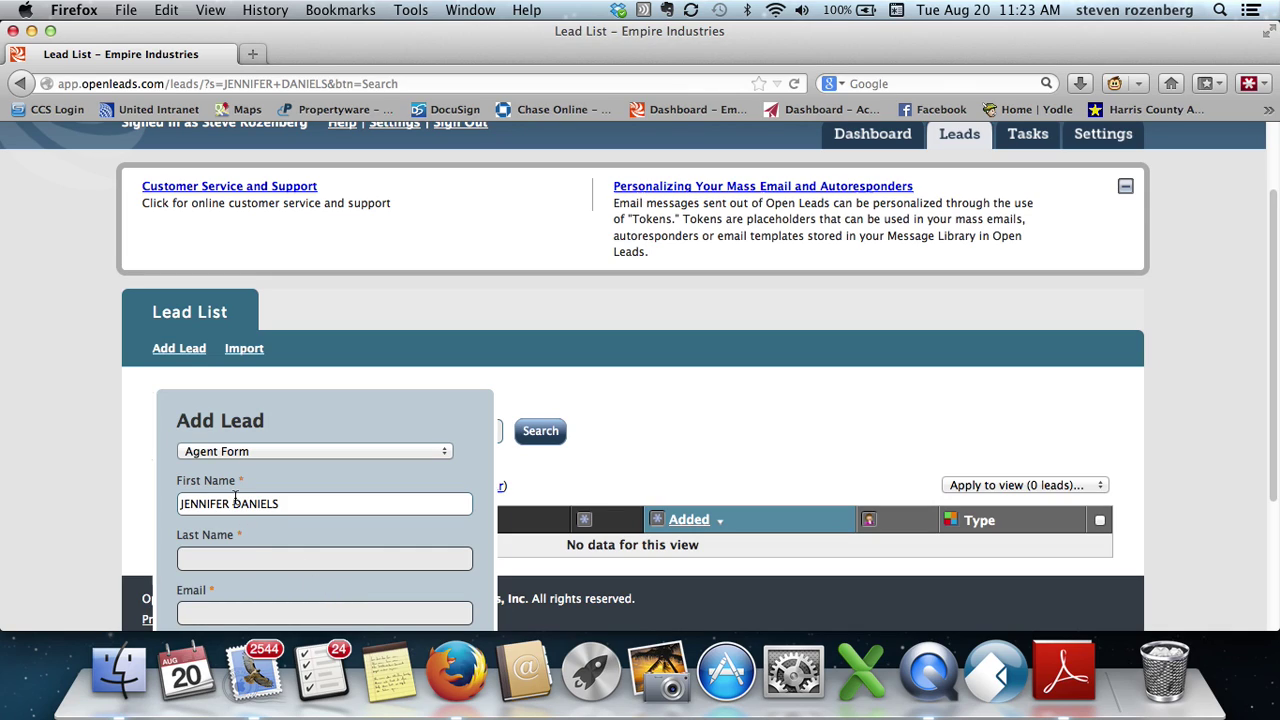
drag(234, 502, 295, 508)
key(super+x)
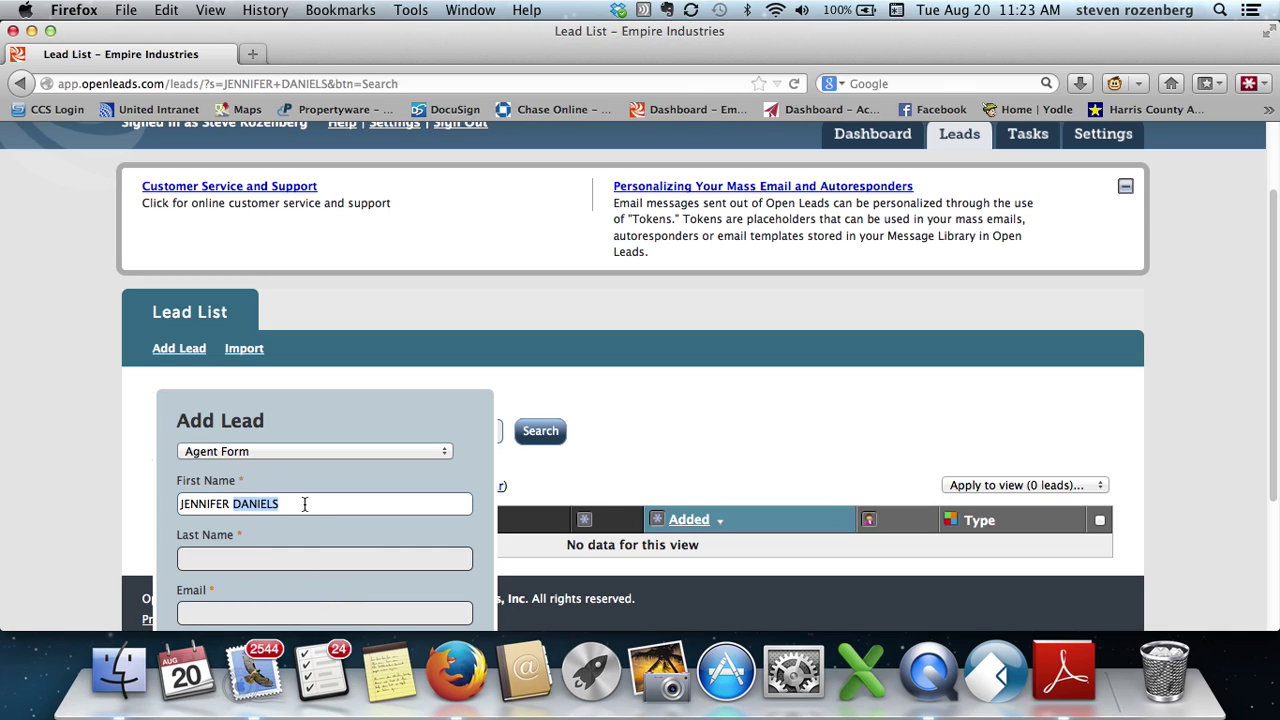
click(280, 561)
key(super+v)
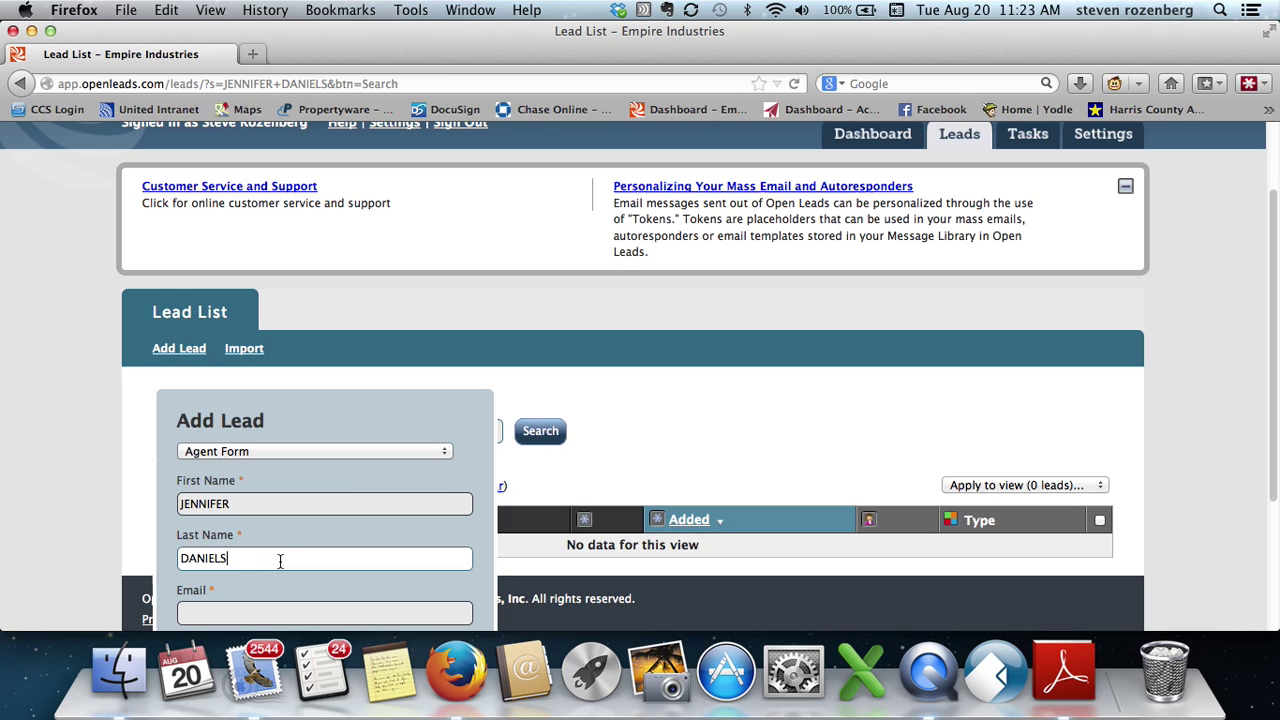
click(254, 616)
- Copy the agent's email address from the notification into the lead's Email field
click(258, 672)
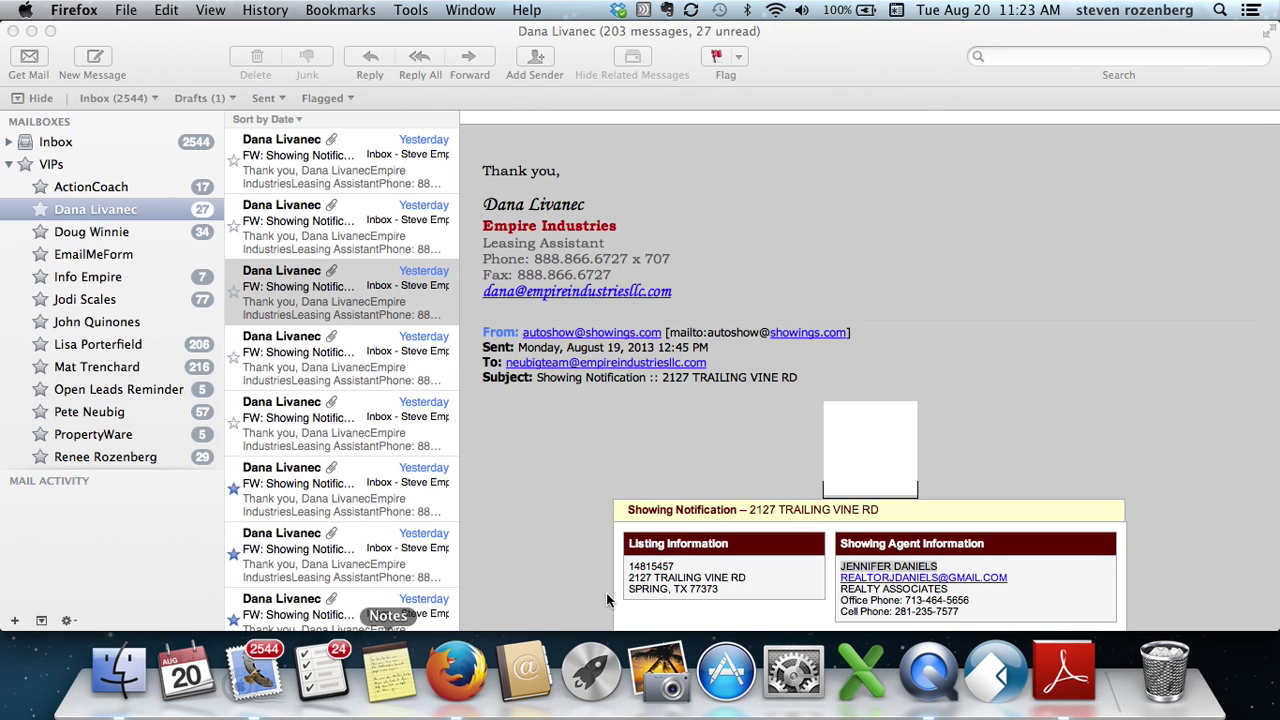
drag(840, 566, 938, 568)
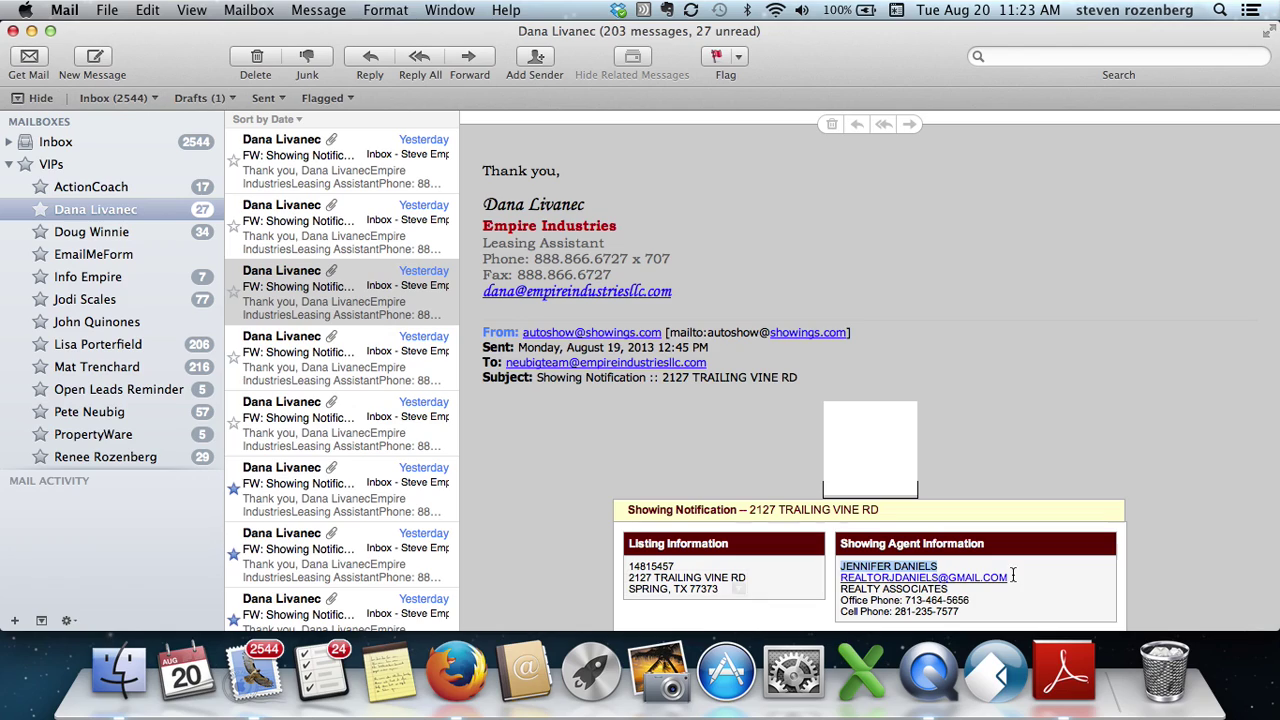
drag(841, 578, 1008, 580)
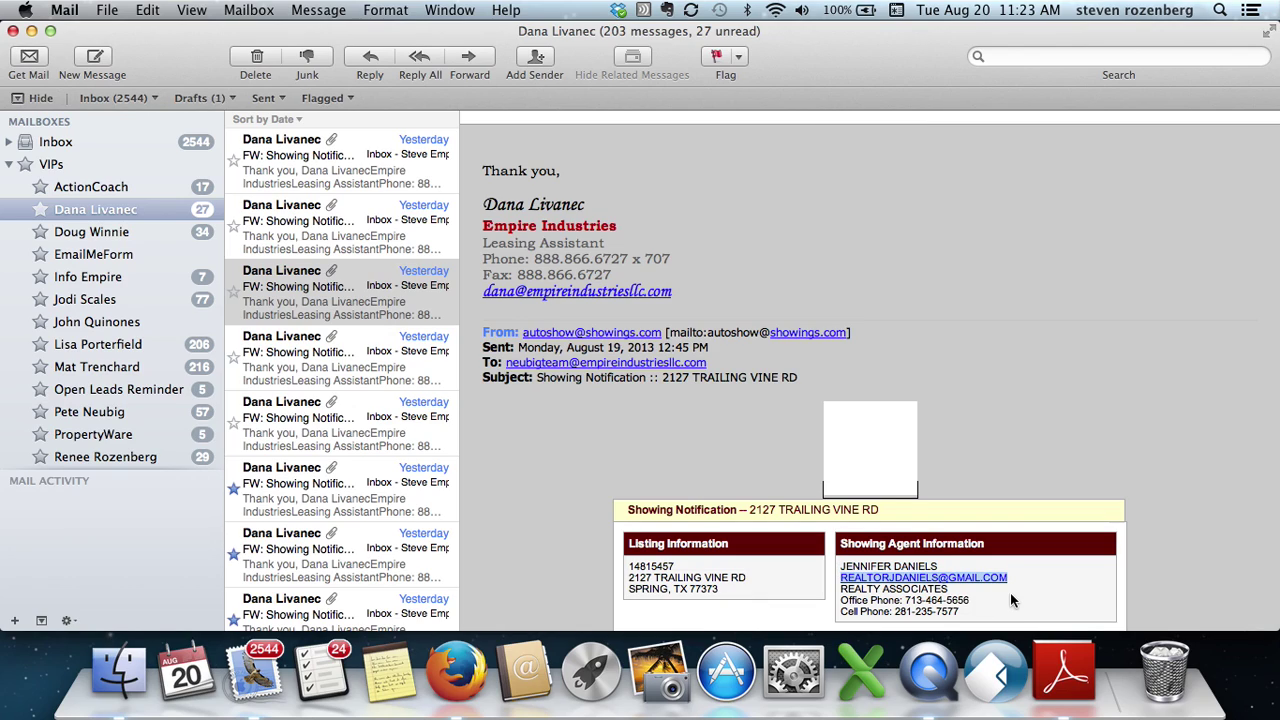
key(super+c)
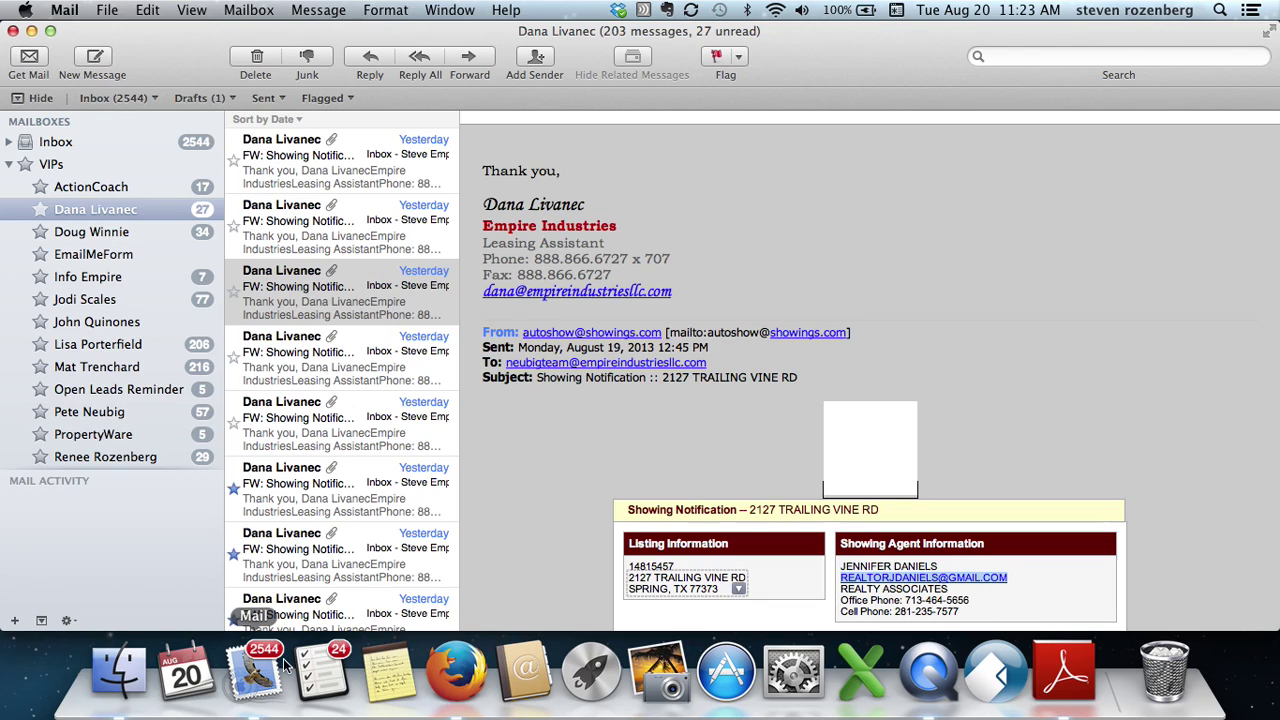
click(455, 670)
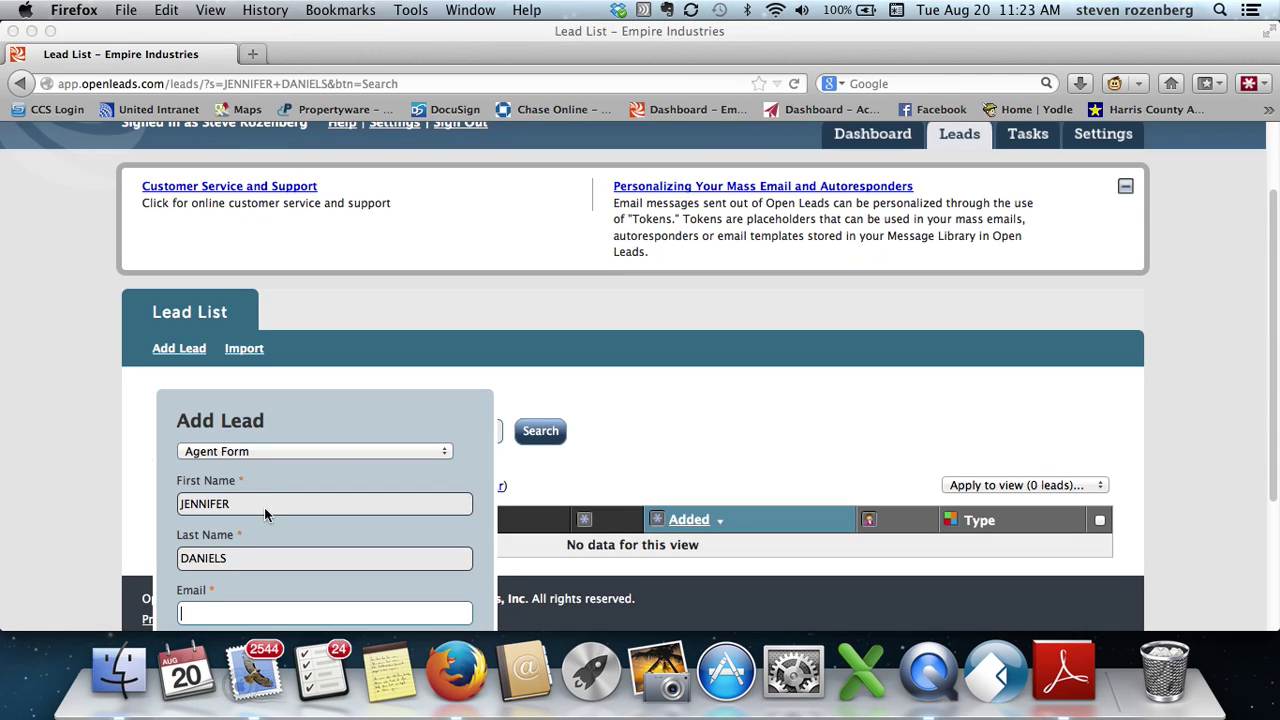
key(super+v)
scroll(243, 606, down, 2)
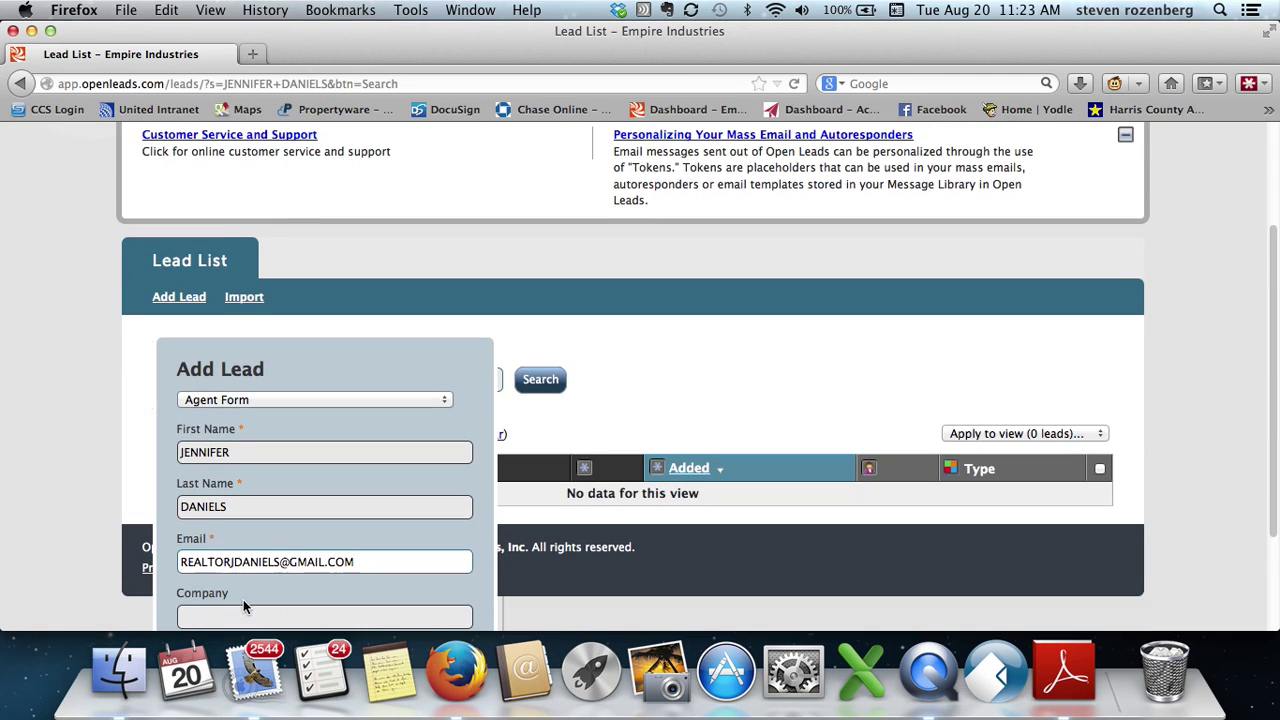
scroll(243, 606, down, 5)
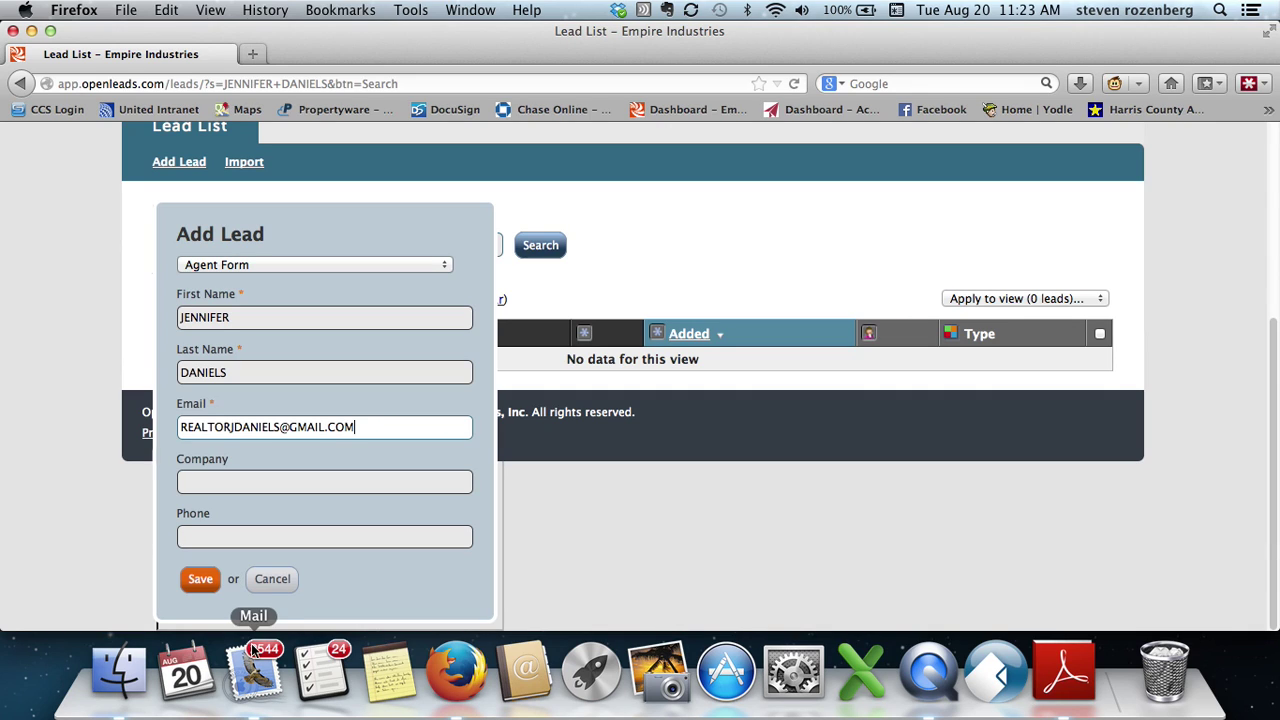
- Select the agent's company name in the notification email
click(254, 655)
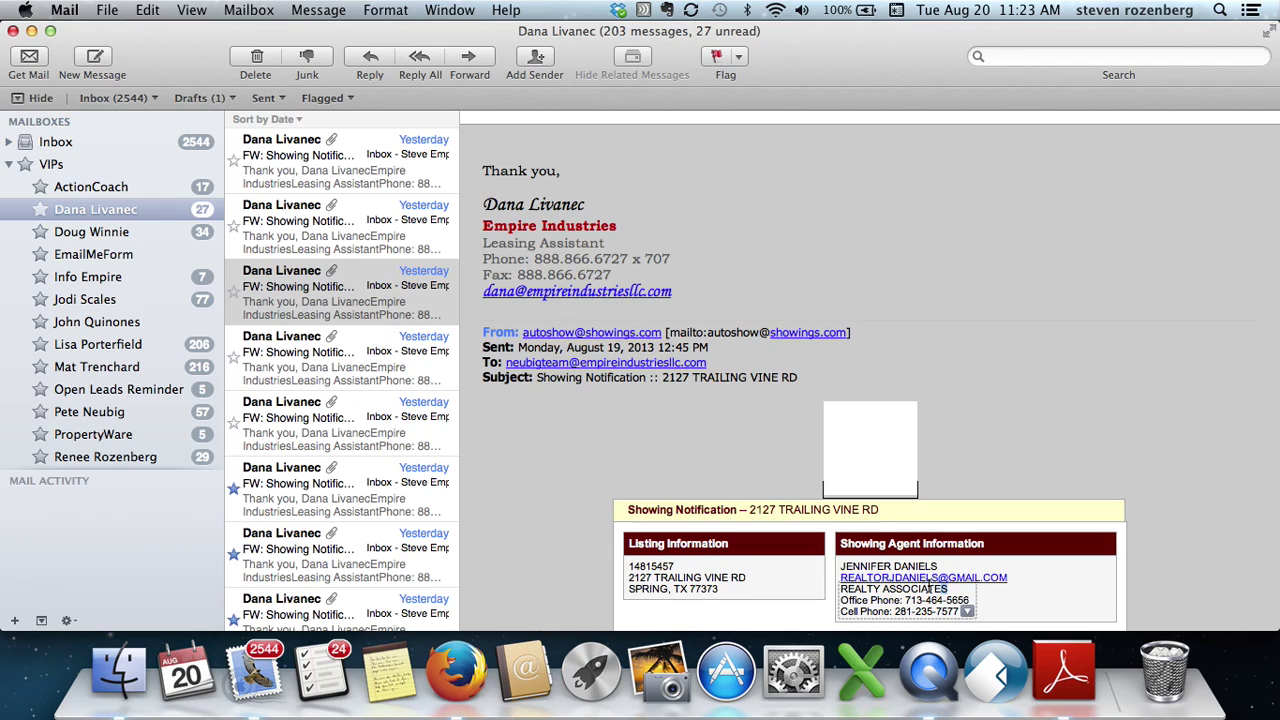
drag(945, 593, 853, 591)
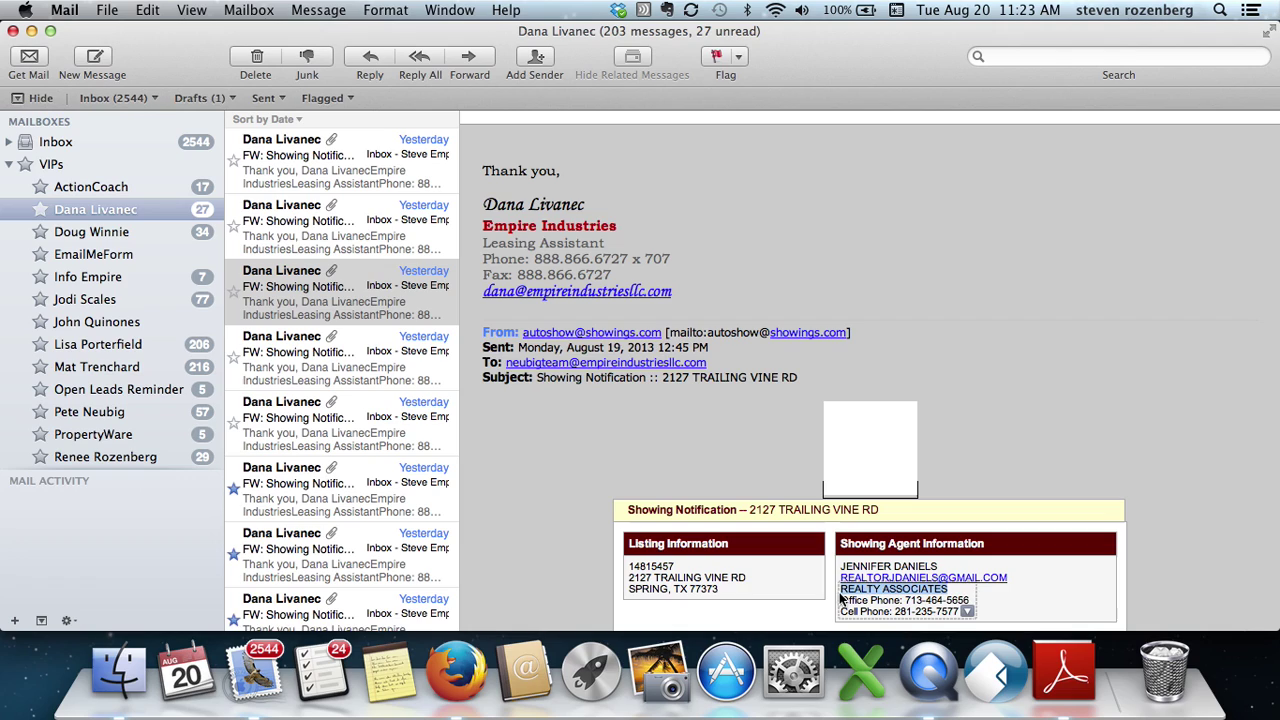
click(434, 669)
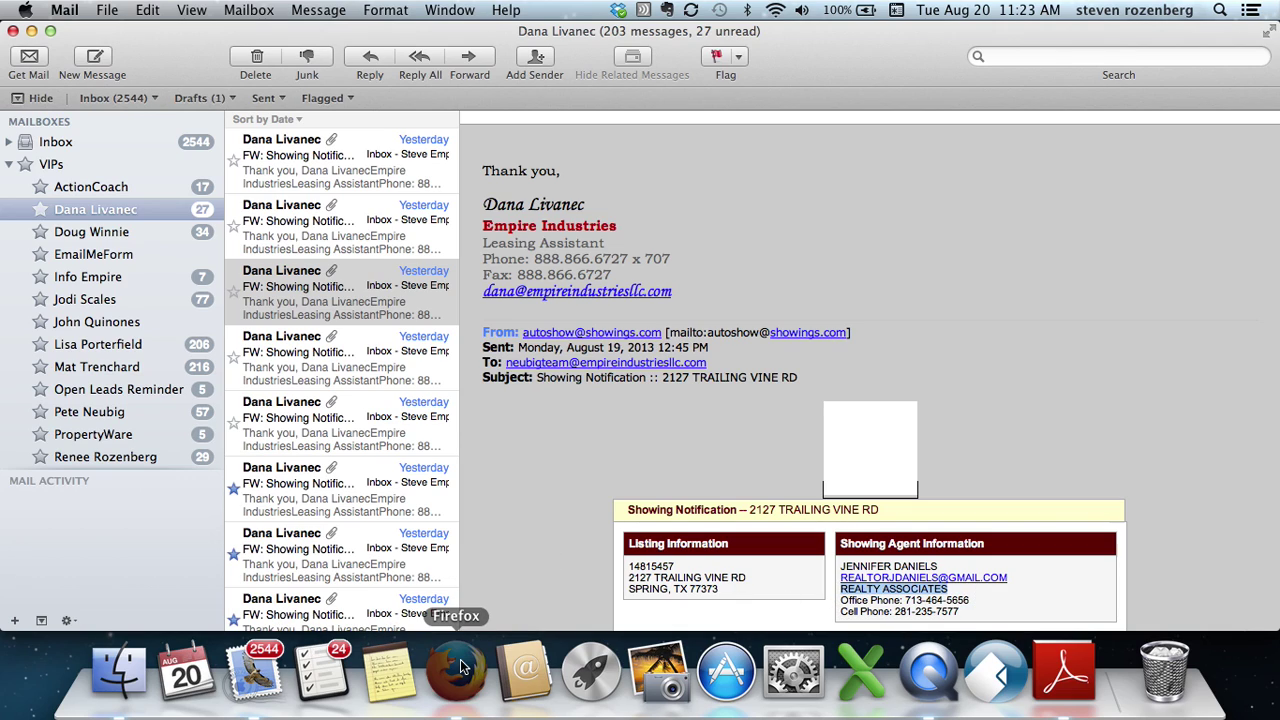
- Fill Company with REALTY ASSOCIATES and Phone with the agent's office number
click(243, 484)
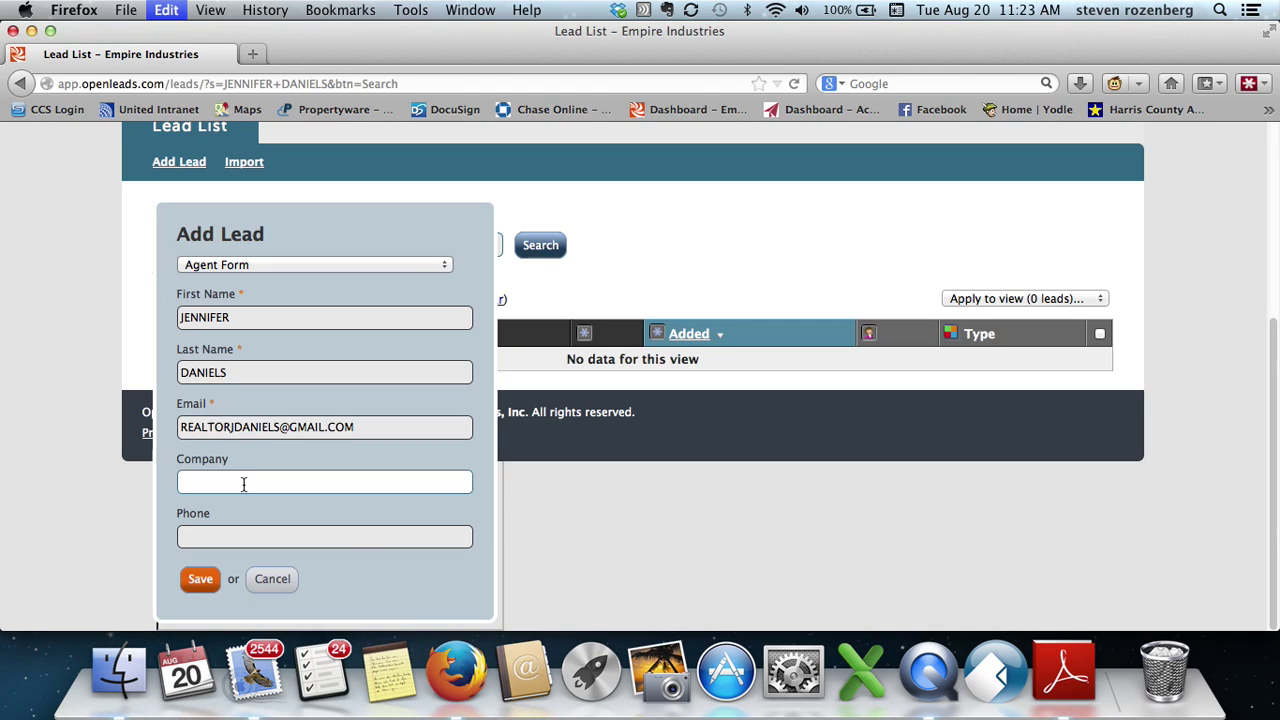
key(super+v)
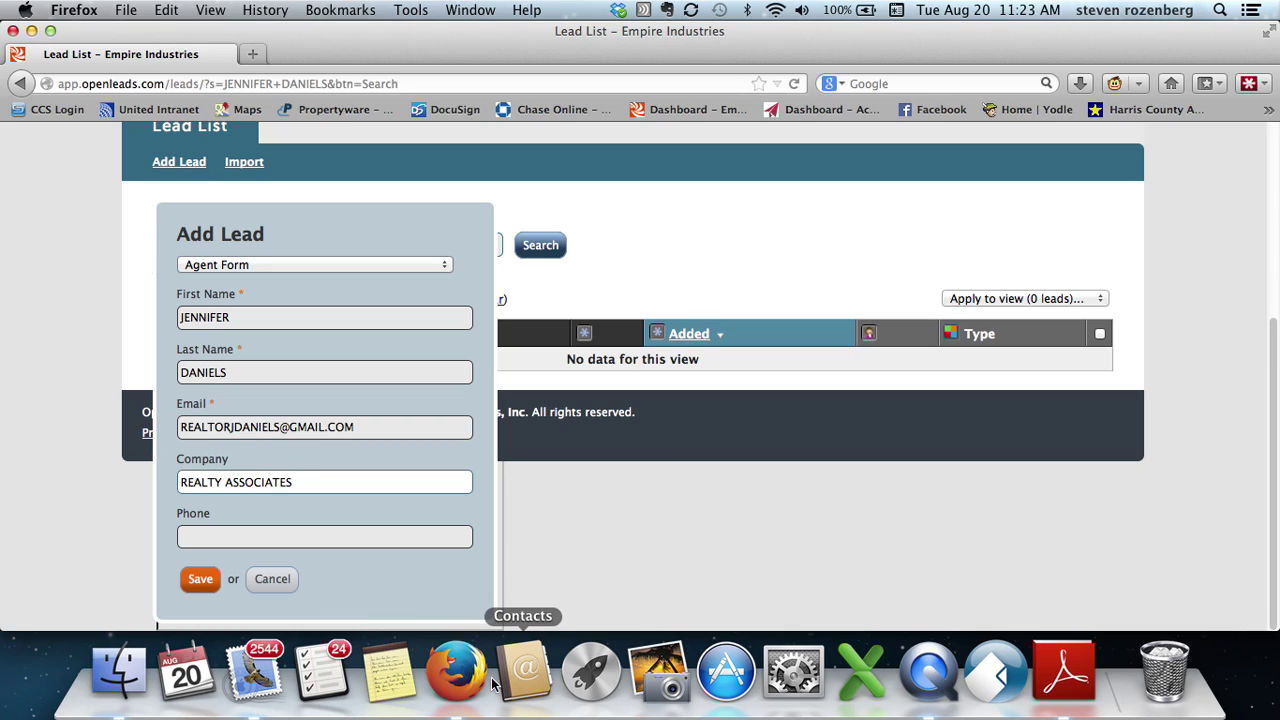
click(251, 668)
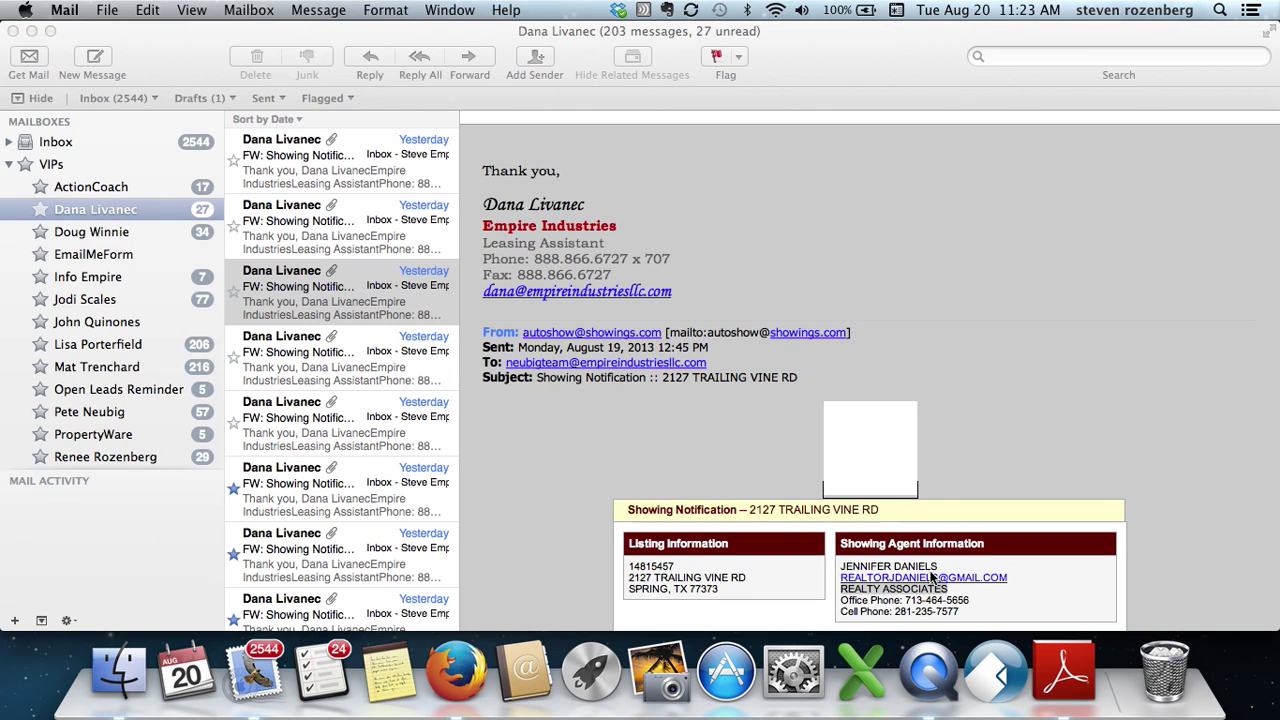
click(970, 604)
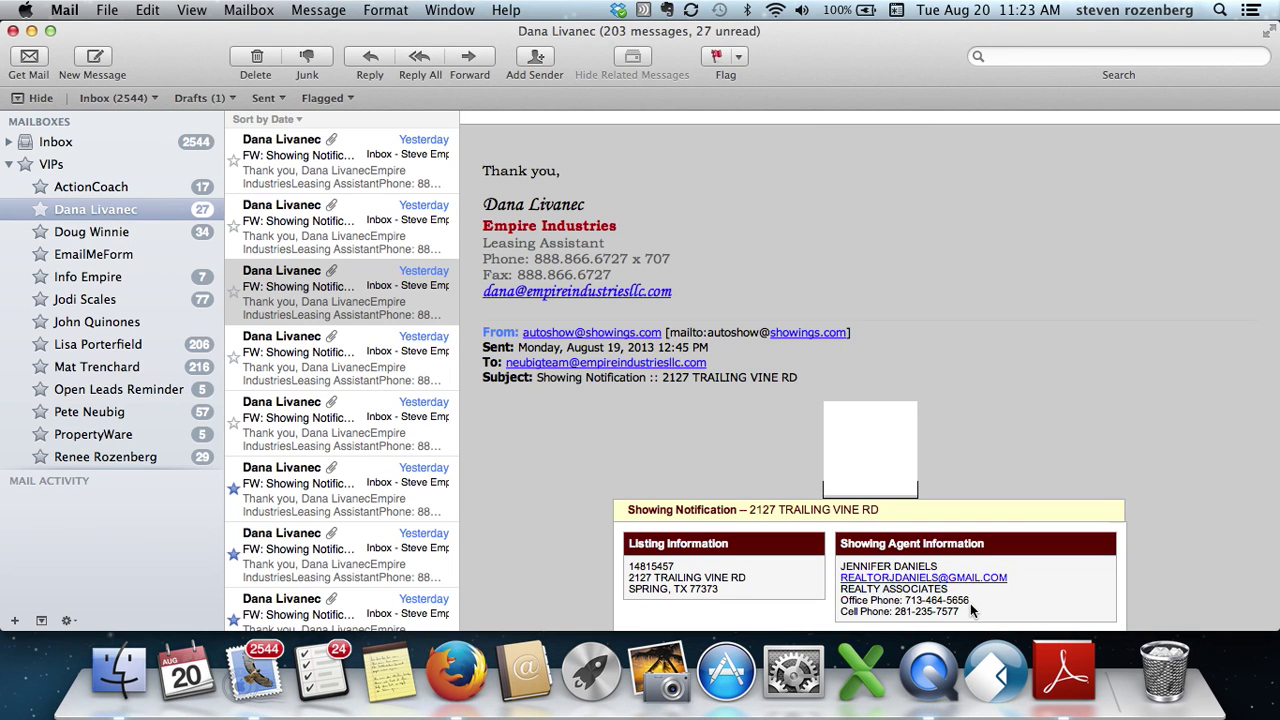
drag(970, 599, 901, 602)
key(super+c)
click(456, 670)
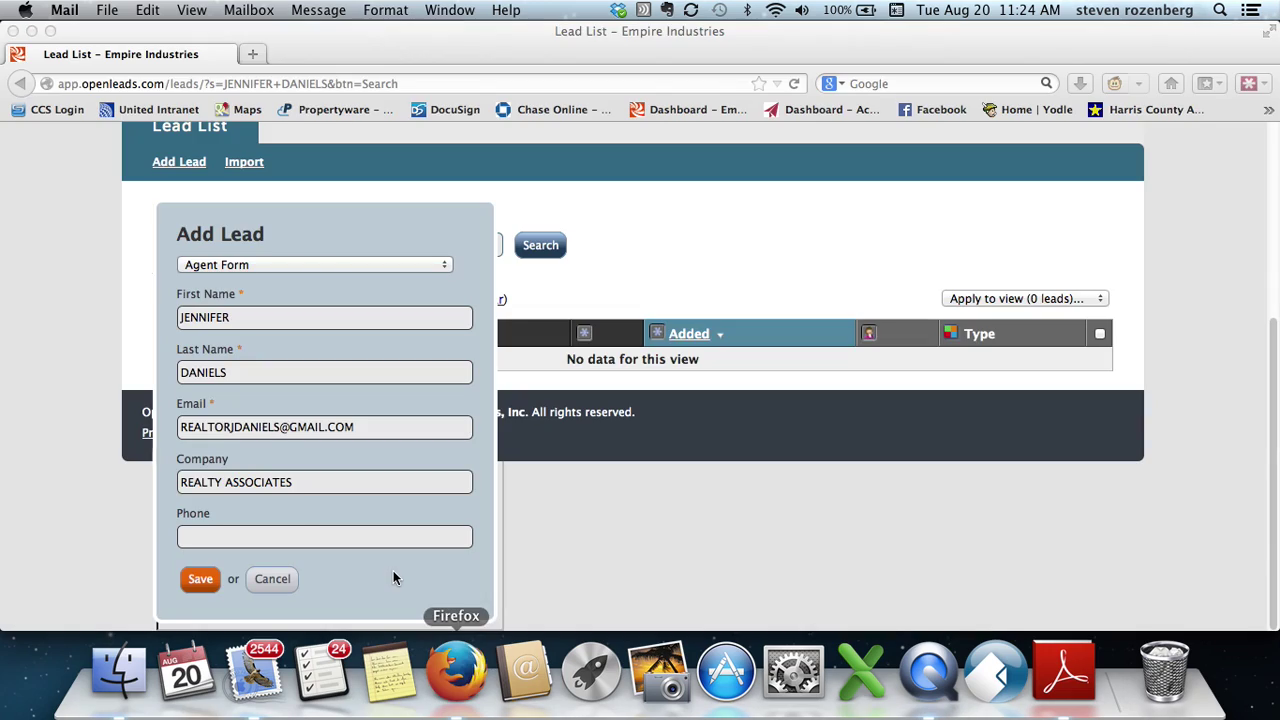
click(291, 535)
key(super+v)
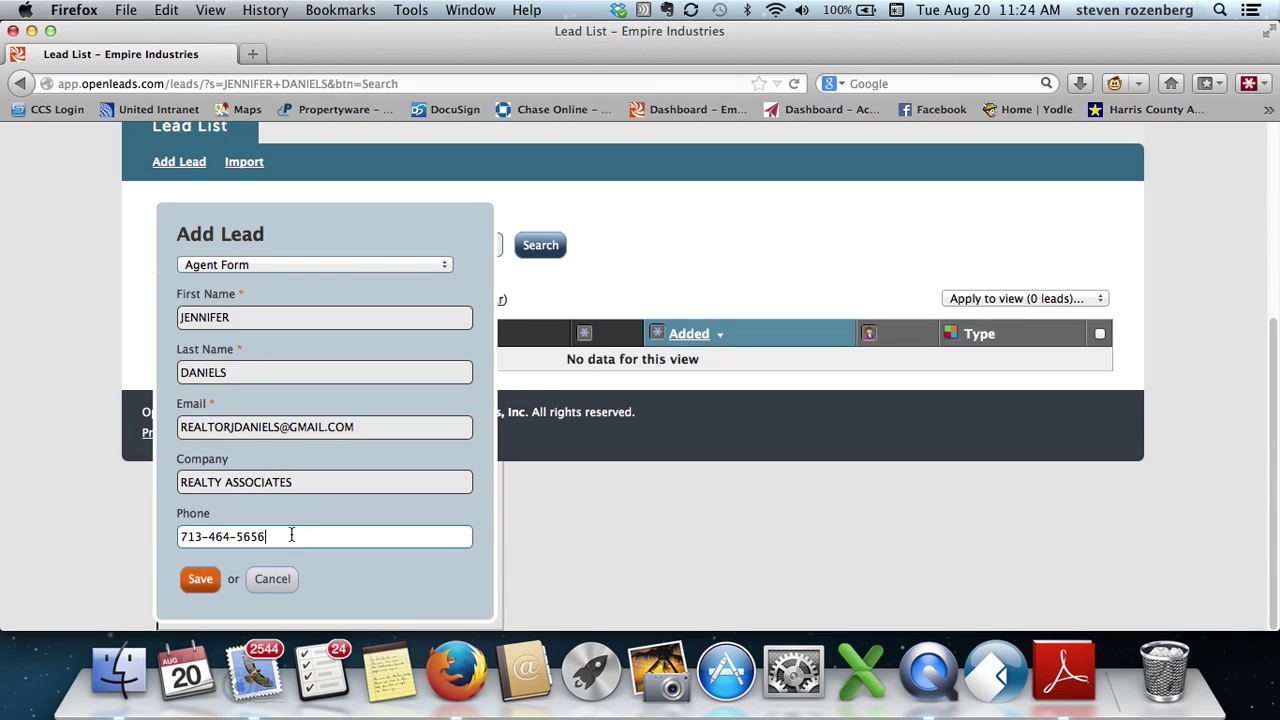
- Save the new lead and assign it the Real Estate Agent type
click(210, 580)
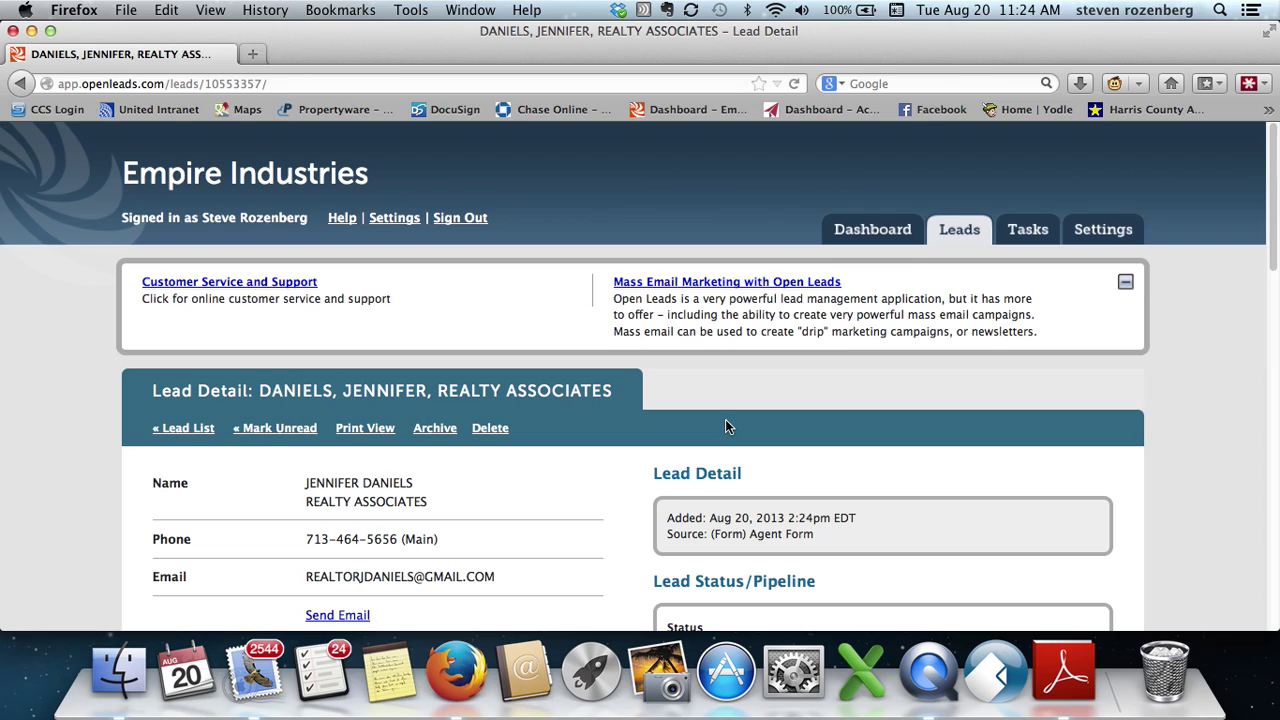
scroll(726, 427, down, 2)
scroll(726, 427, down, 8)
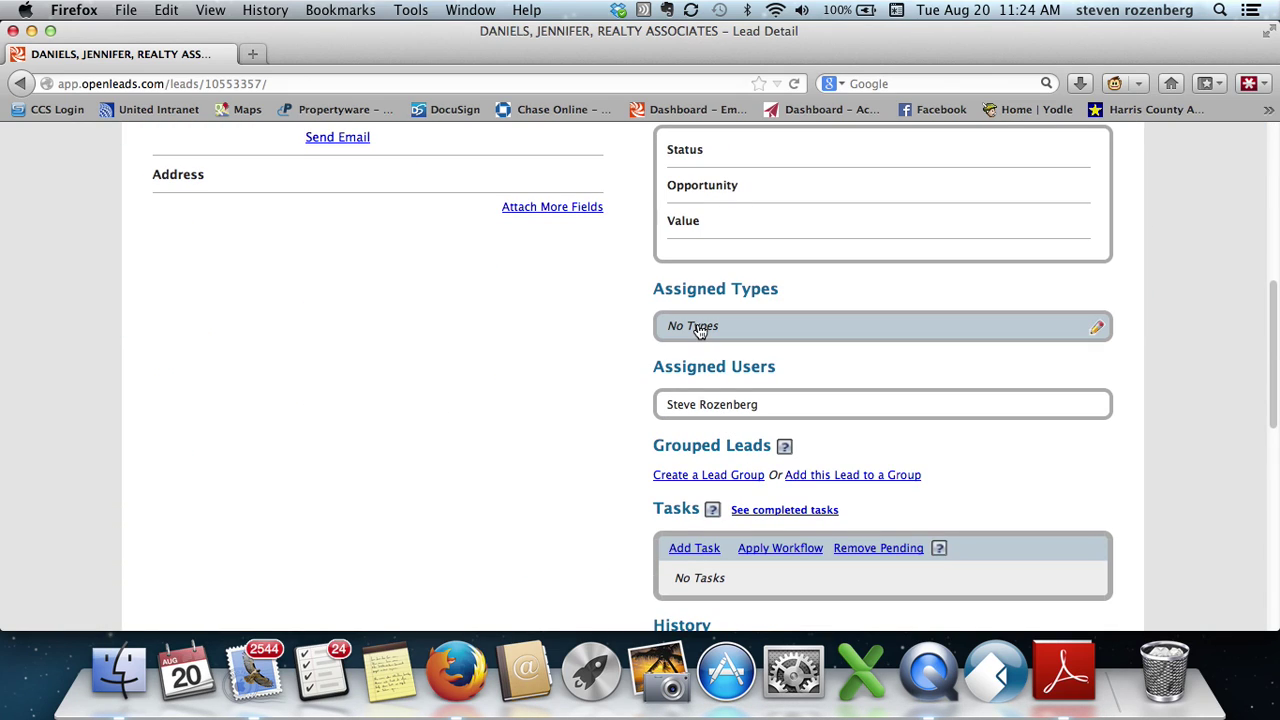
click(697, 328)
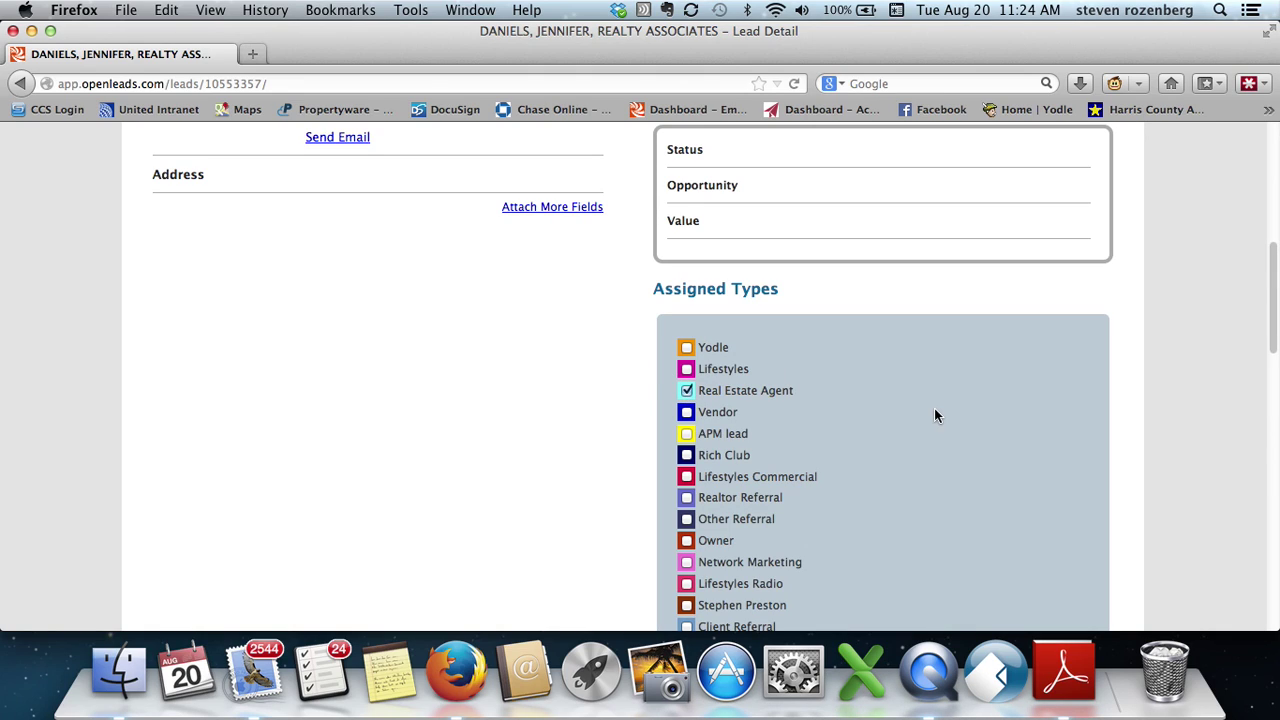
scroll(936, 415, down, 7)
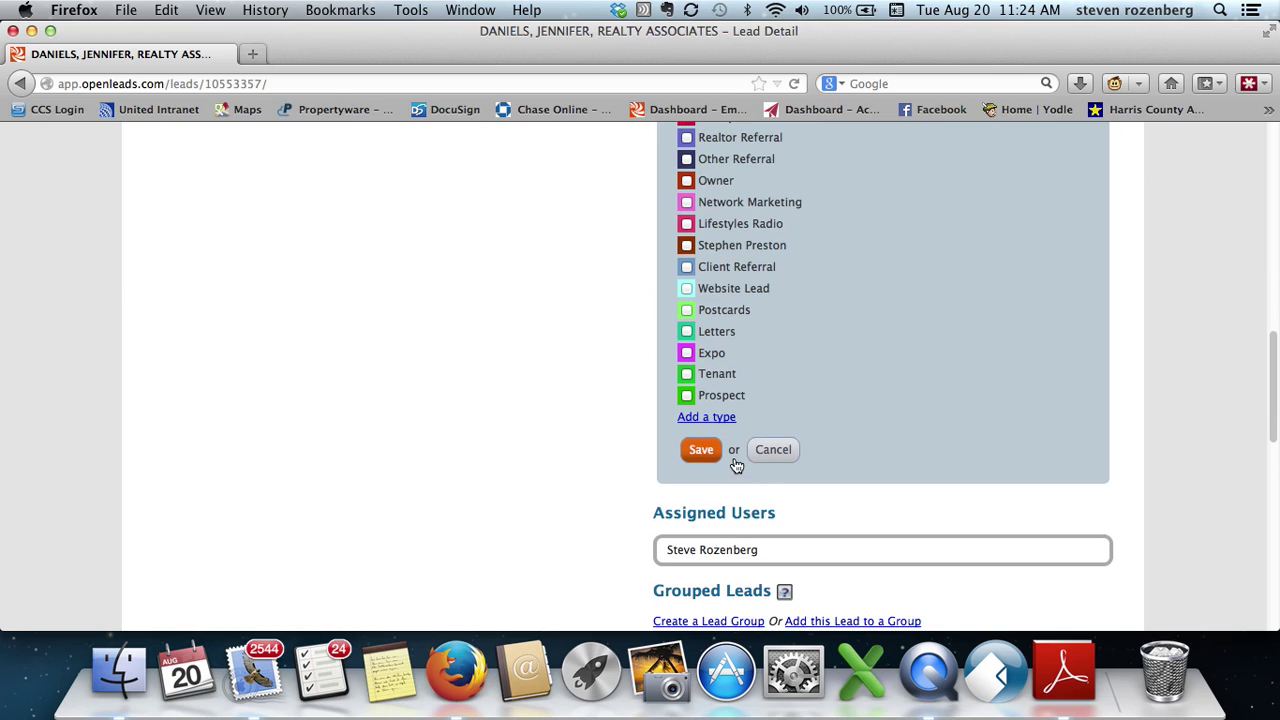
click(701, 450)
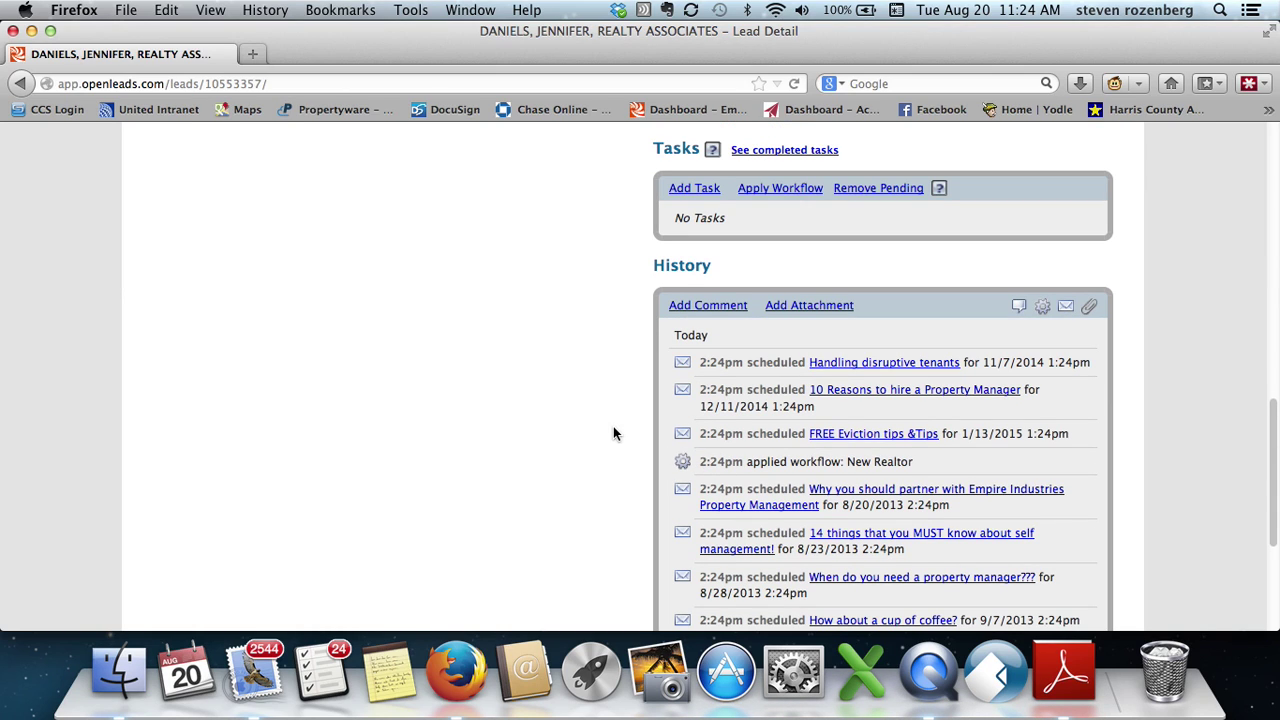
click(271, 672)
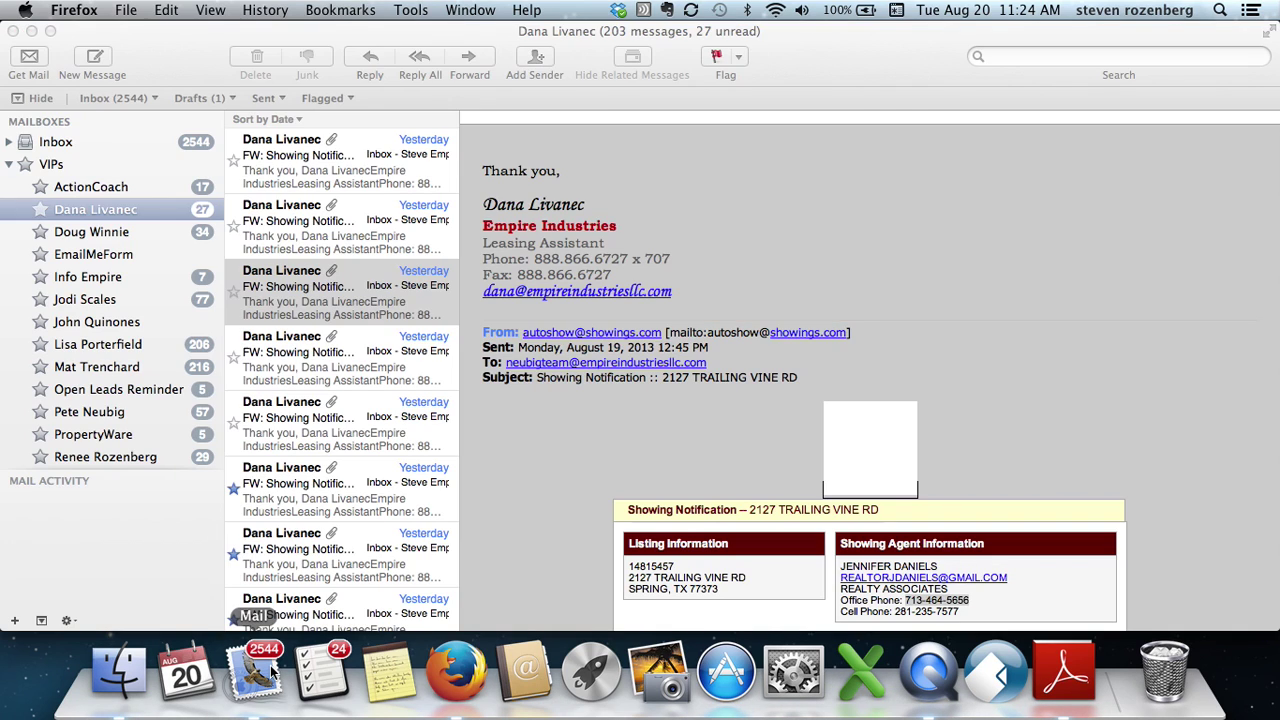
click(267, 289)
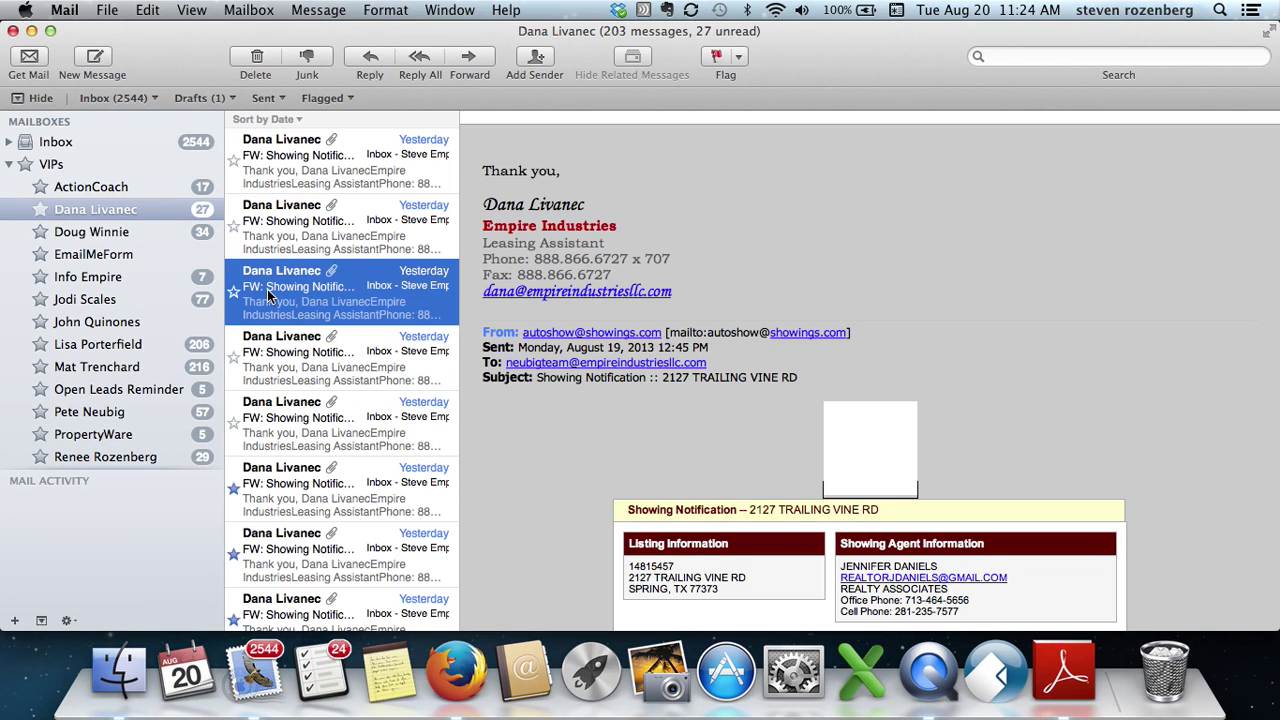
key(Delete)
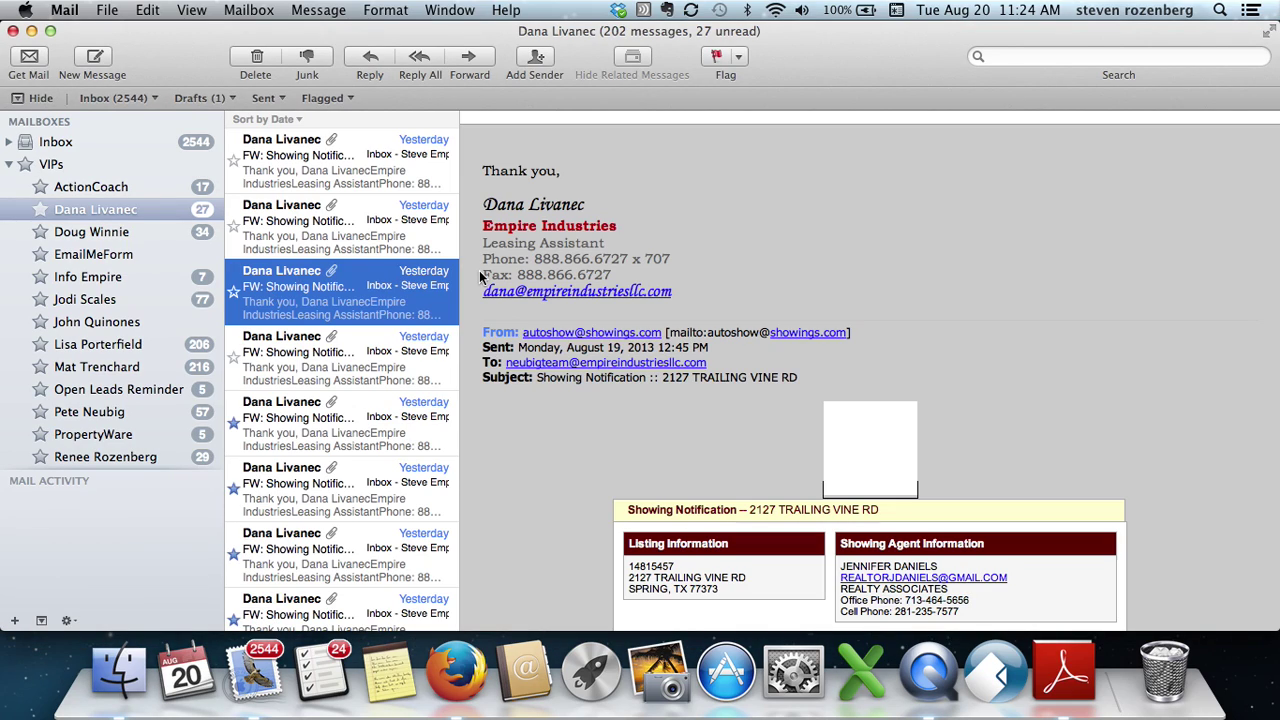